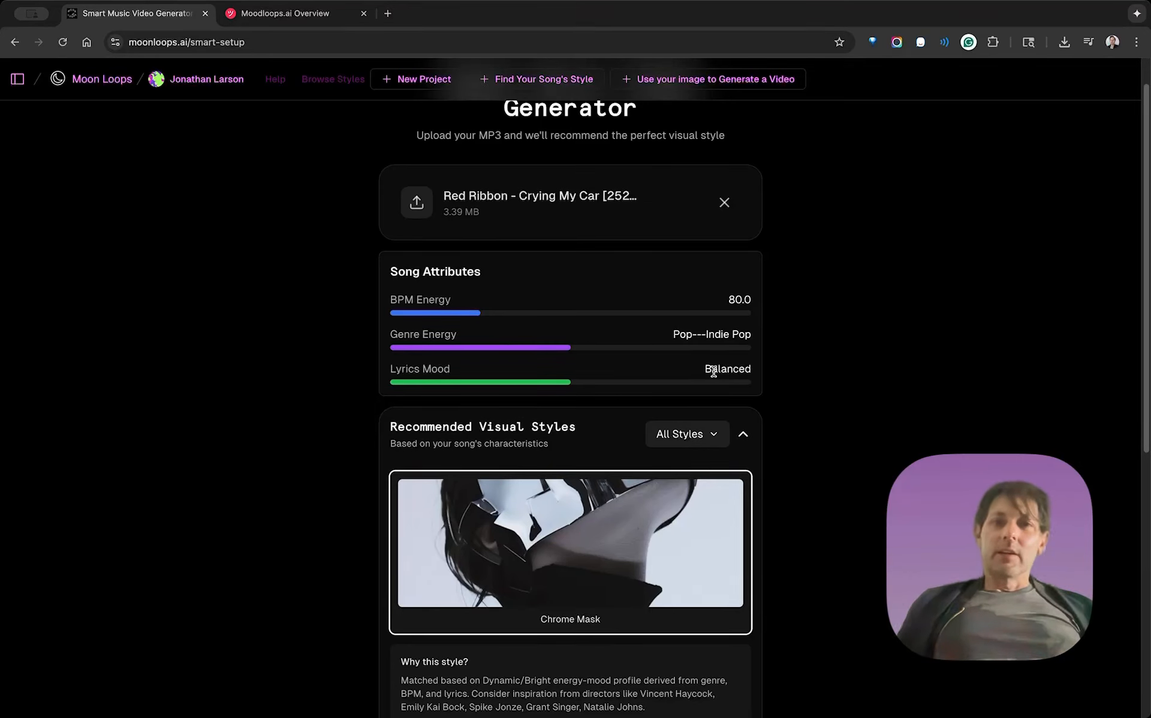
Select the recommended Chrome Mask visual style for the uploaded song
scroll(713, 370, "down", 1)
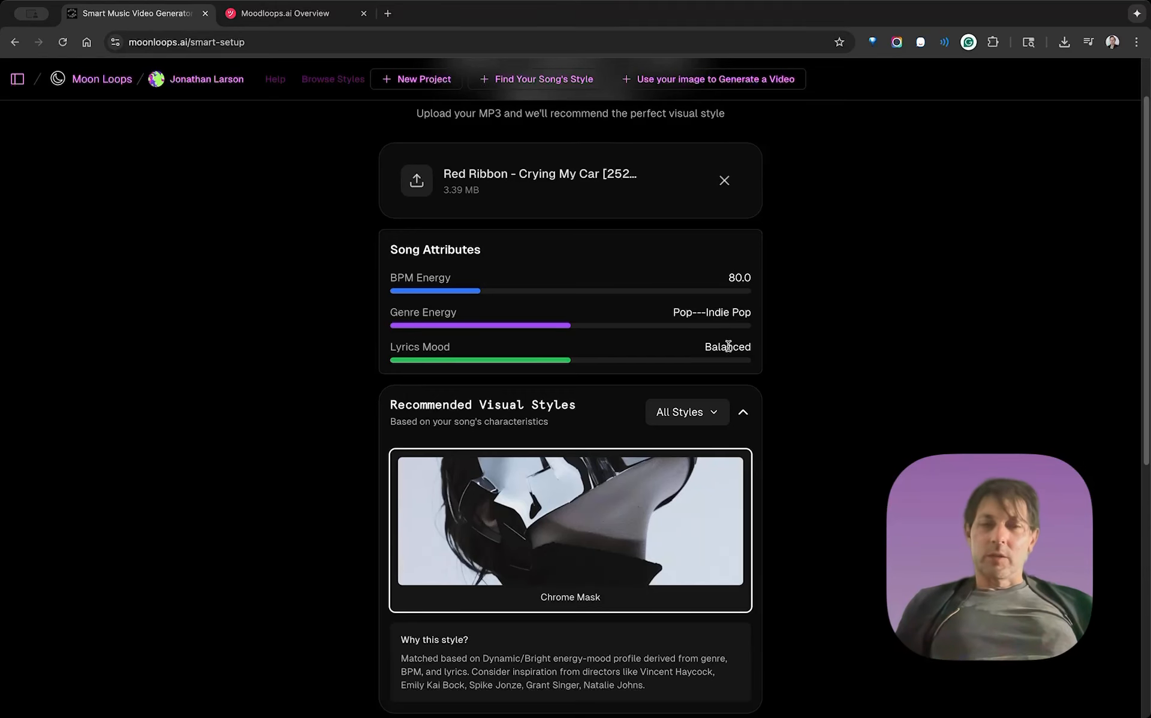
scroll(807, 379, "down", 3)
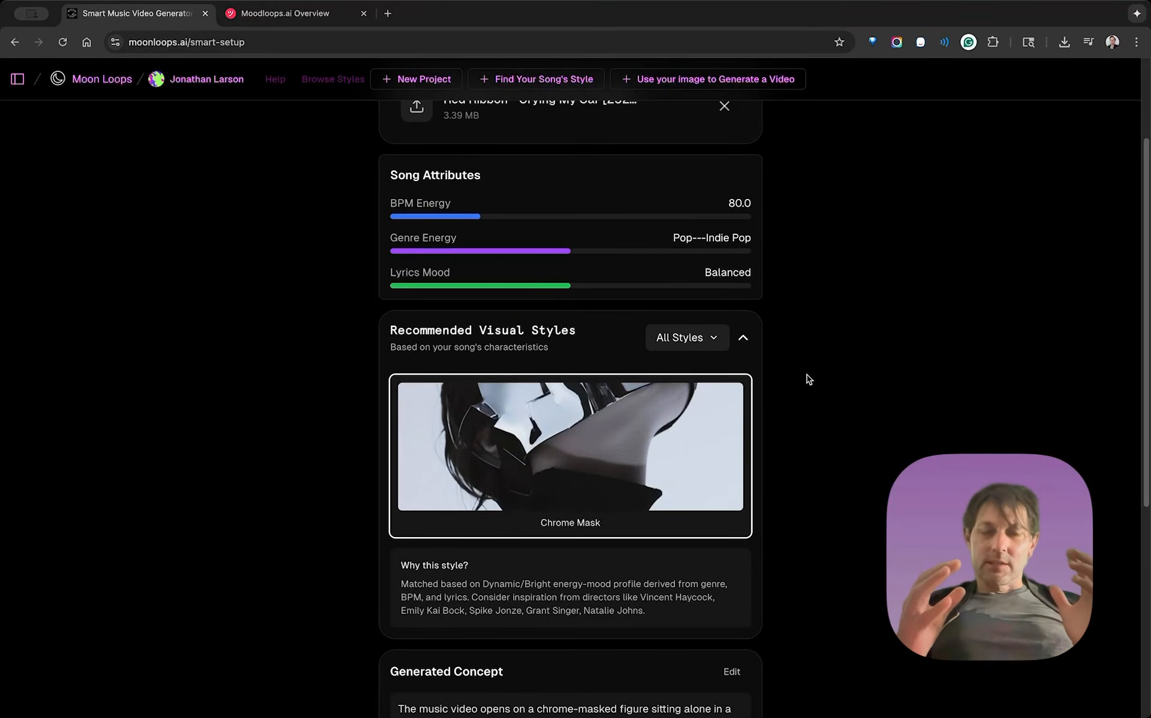
left_click(569, 482)
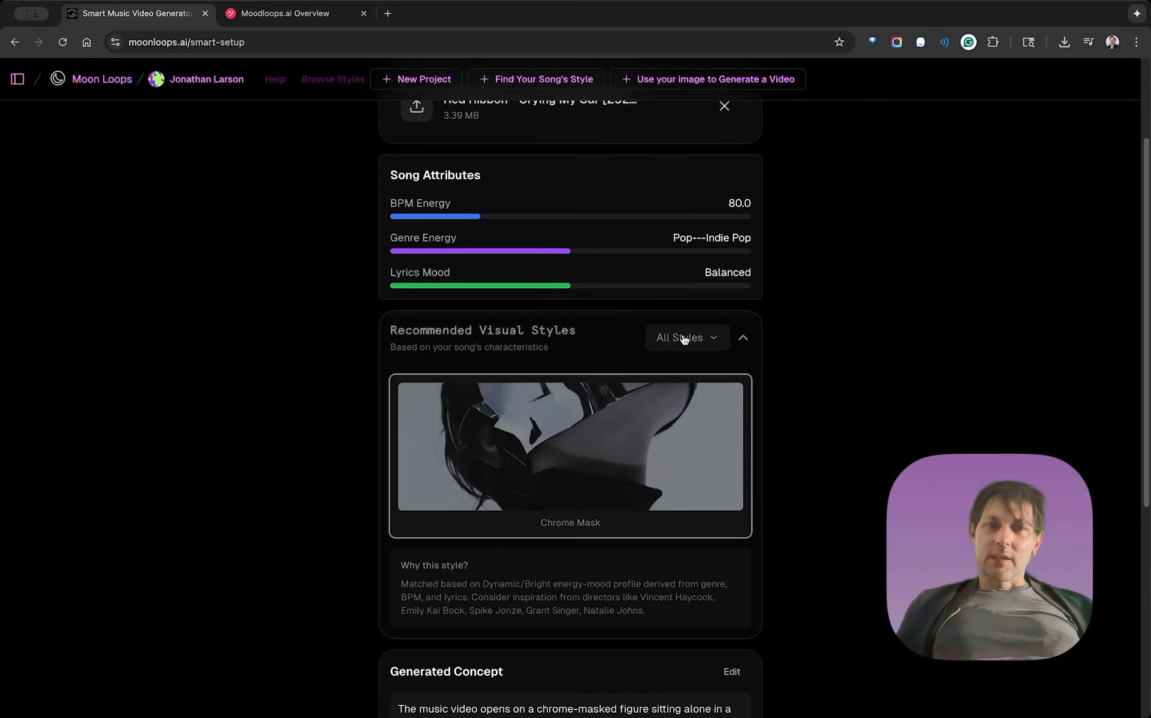
Review the song attributes, the reasoning for the recommended Chrome Mask style and the full generated concept text
scroll(657, 448, "down", 2)
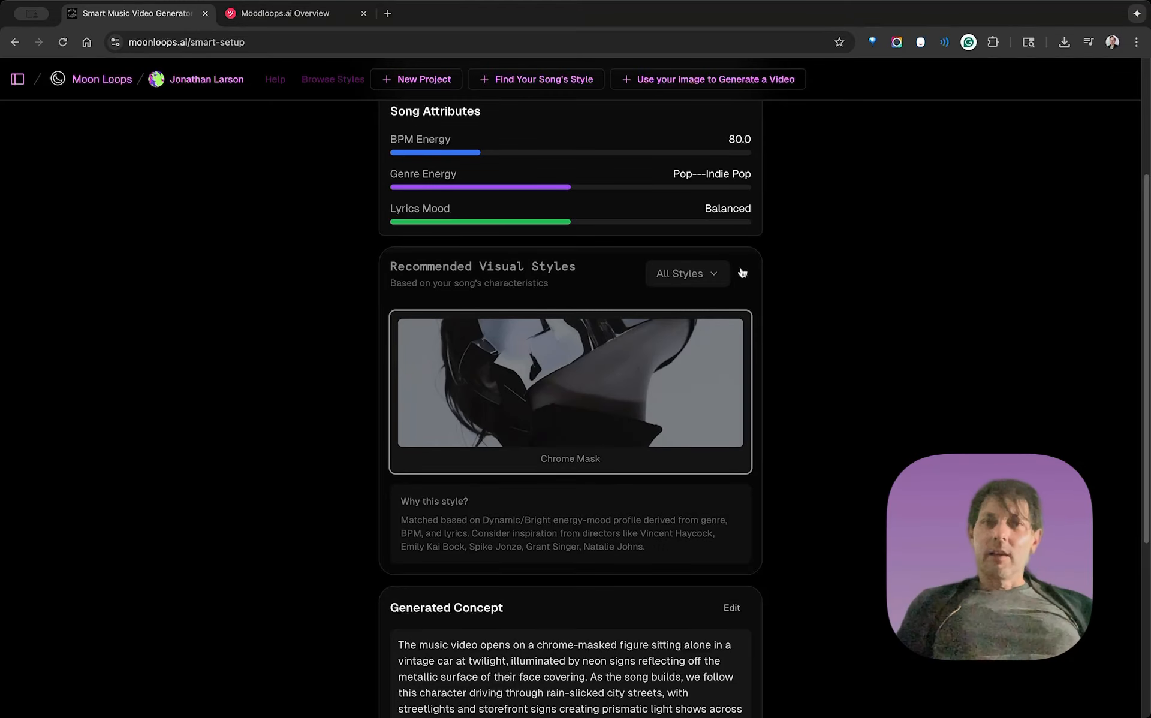
scroll(537, 491, "down", 2)
scroll(538, 491, "up", 3)
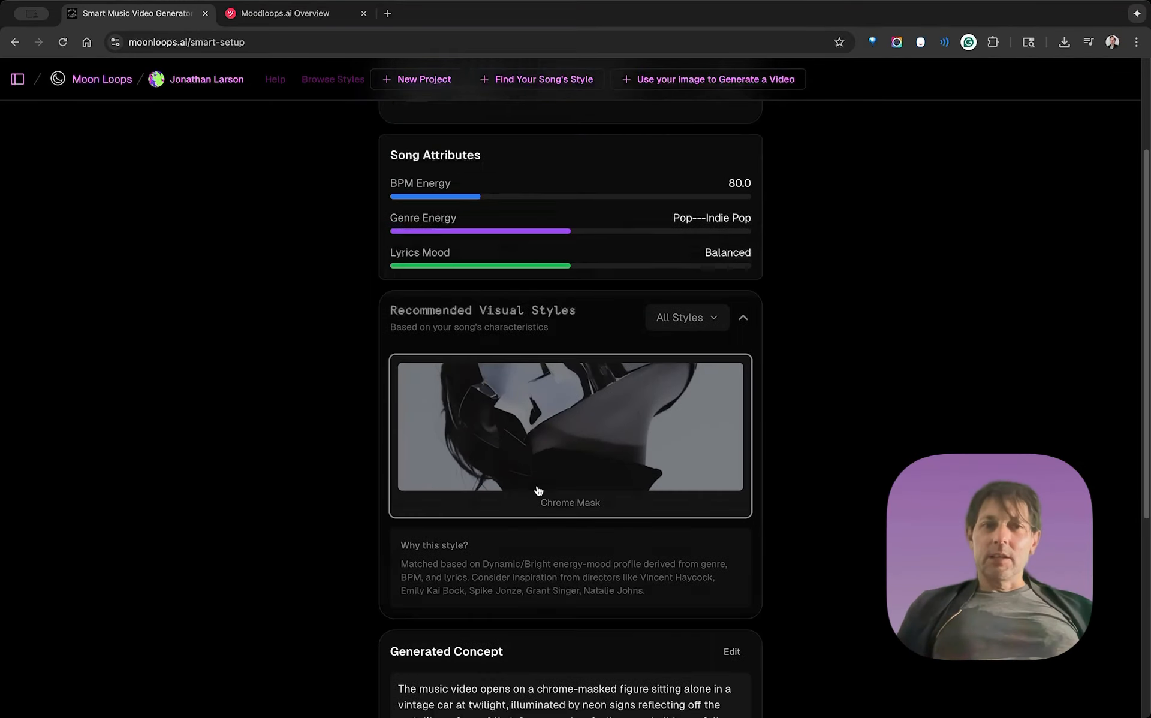
scroll(700, 315, "down", 4)
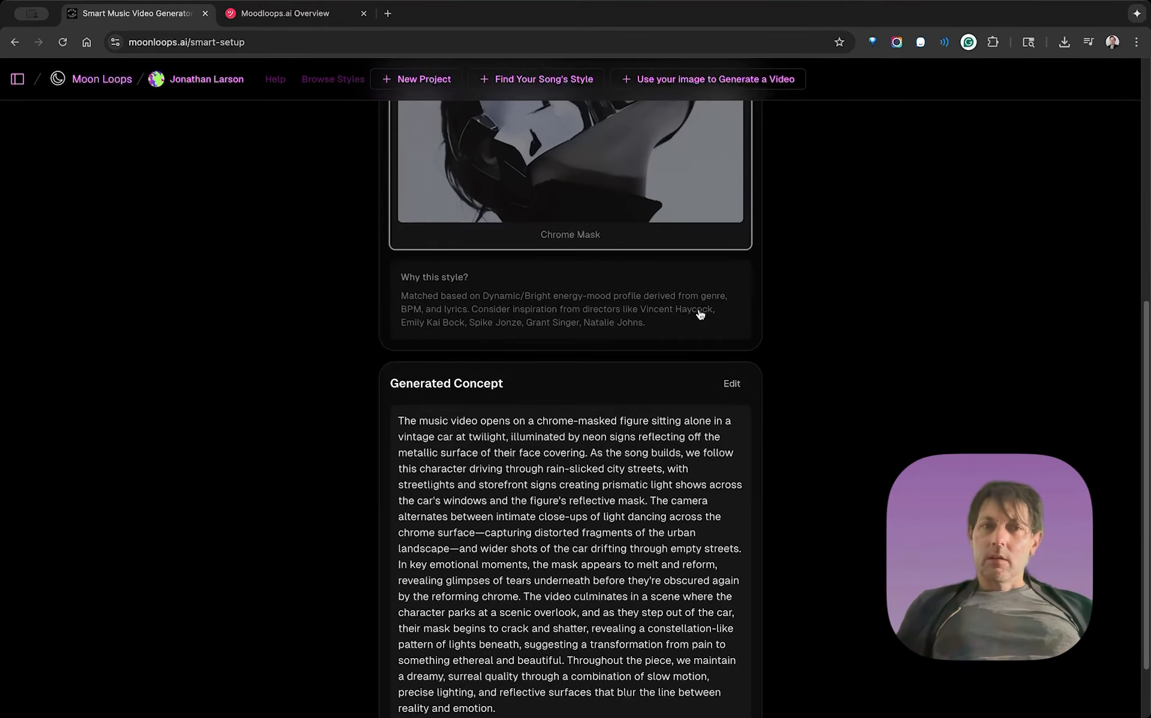
scroll(700, 314, "down", 2)
scroll(701, 314, "up", 6)
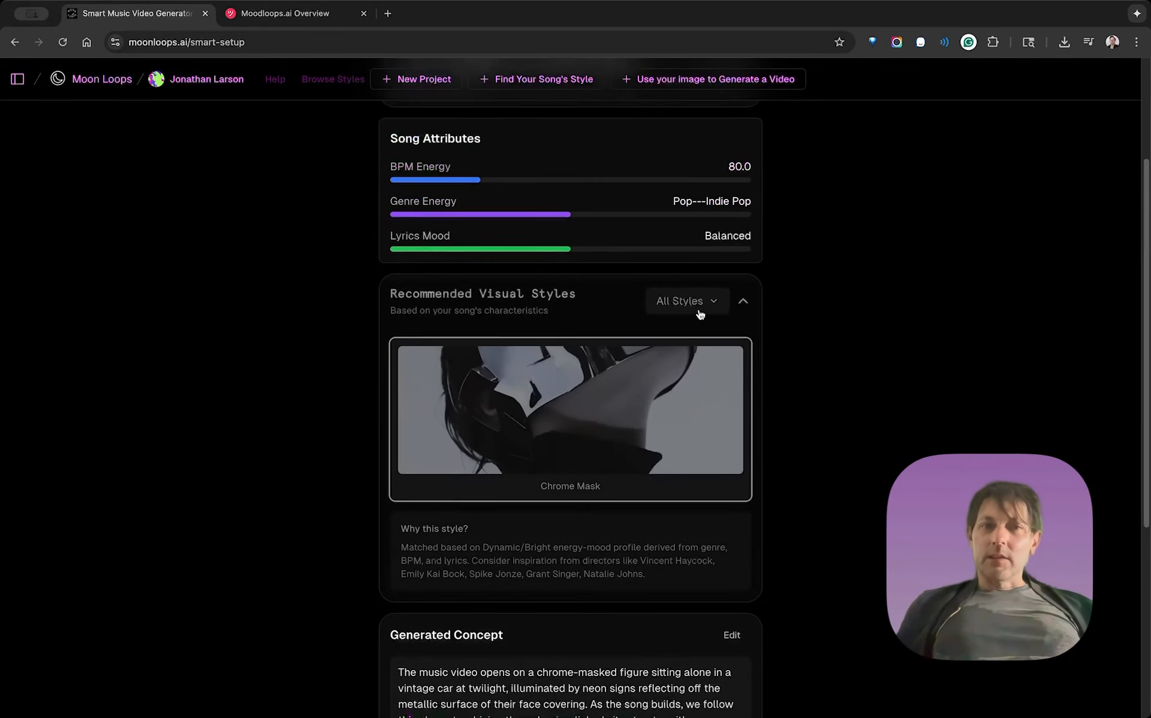
scroll(700, 315, "down", 5)
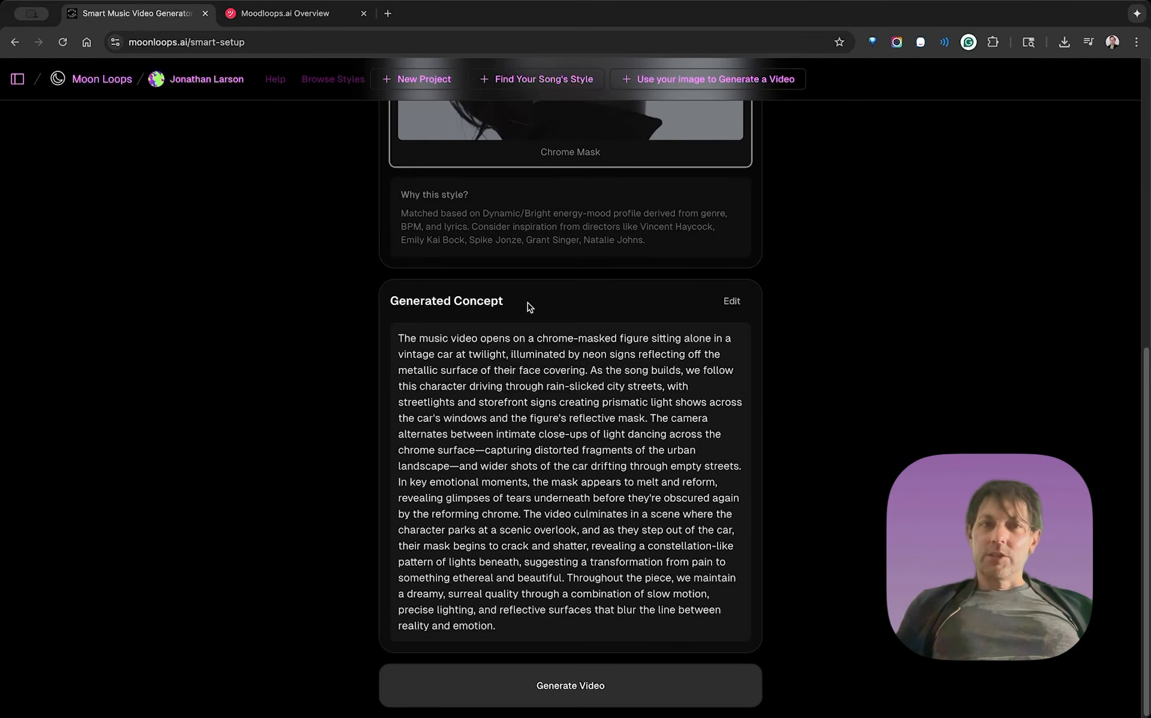
scroll(527, 304, "up", 4)
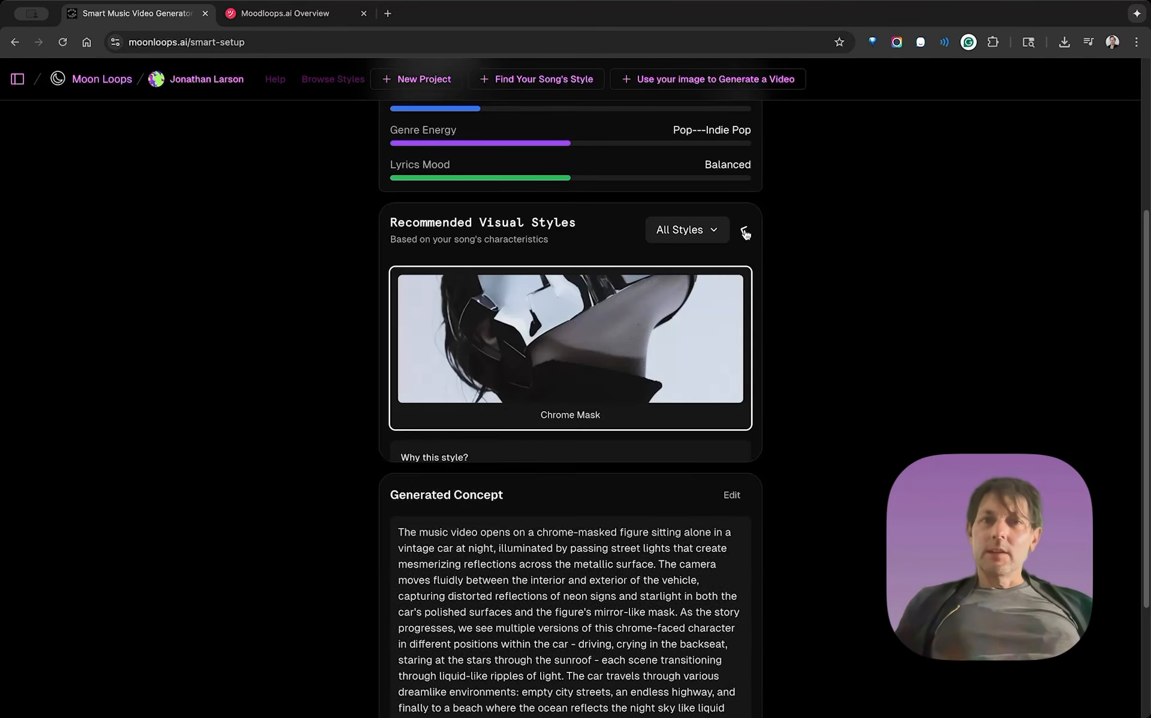
Show all visual styles instead of only the recommended one and select Dark Glo for the song
left_click(744, 234)
left_click(744, 232)
left_click(694, 230)
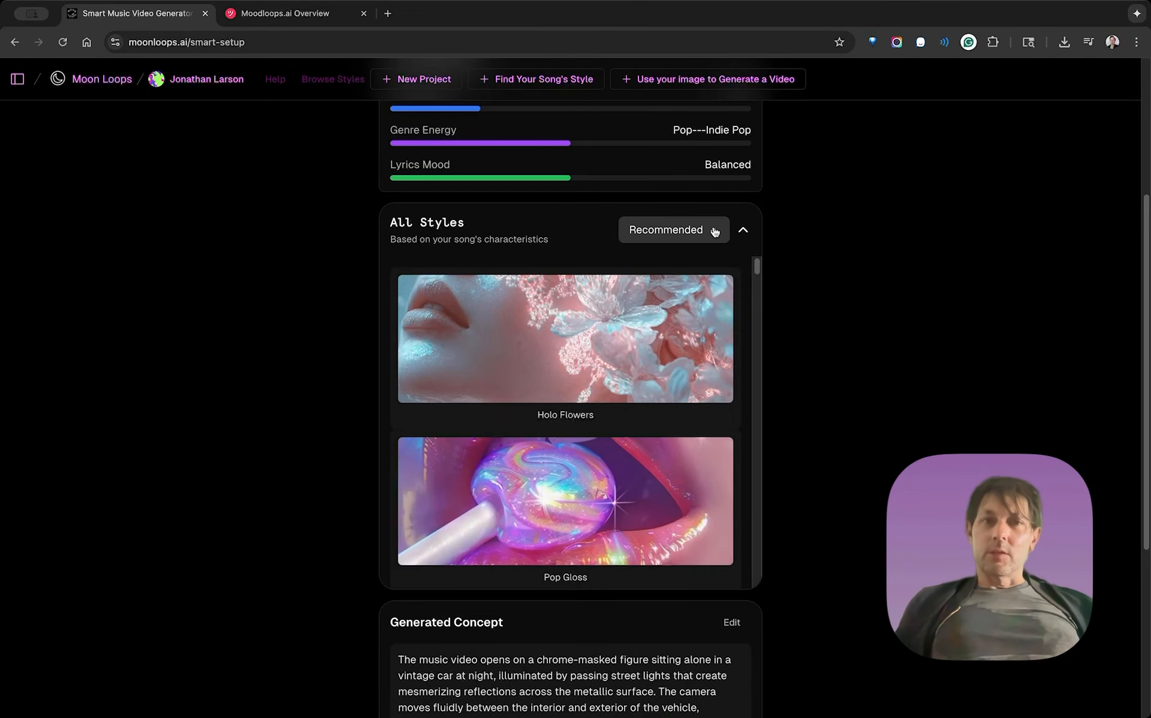
scroll(657, 361, "down", 4)
scroll(657, 361, "down", 8)
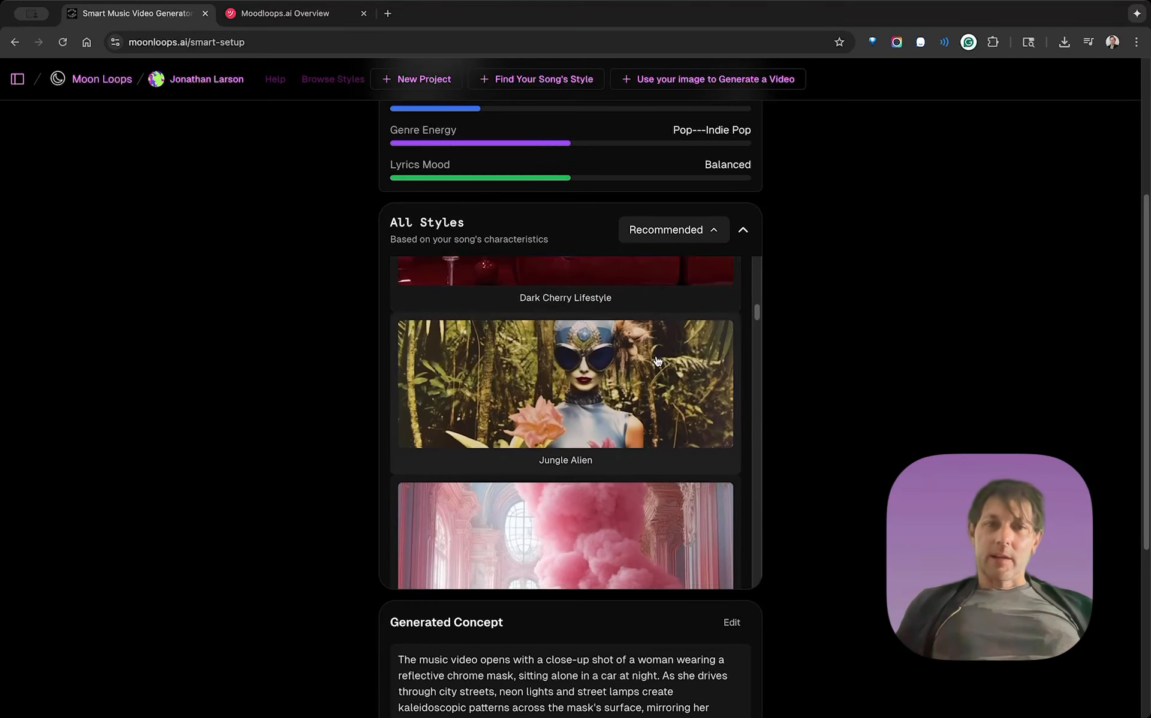
scroll(657, 360, "down", 5)
scroll(658, 360, "down", 3)
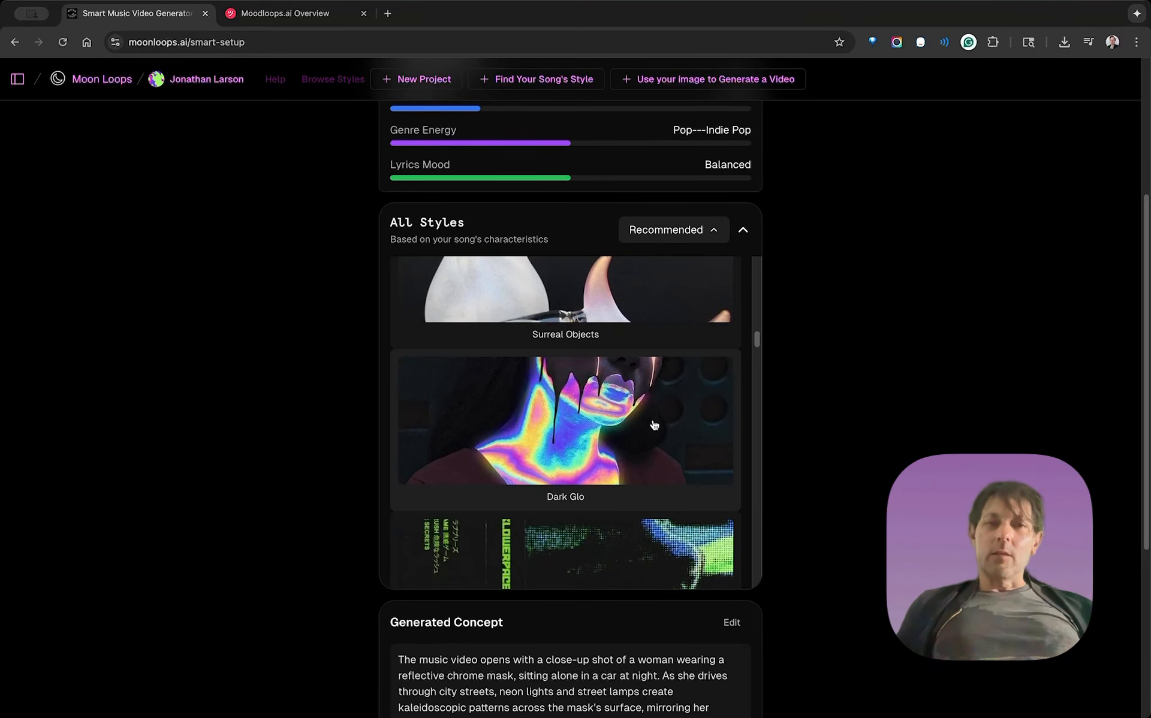
left_click(608, 431)
Generate the video from the Dark Glo style and its generated concept
scroll(608, 431, "down", 5)
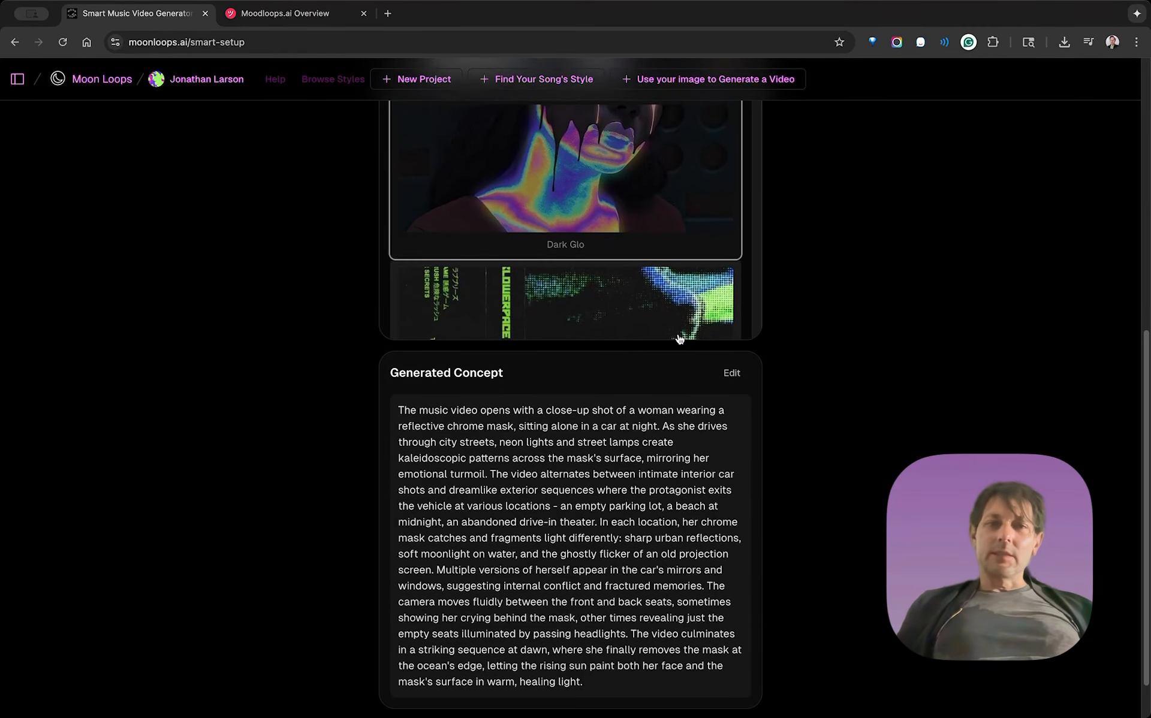
scroll(684, 326, "down", 3)
scroll(680, 333, "up", 5)
scroll(768, 345, "down", 1)
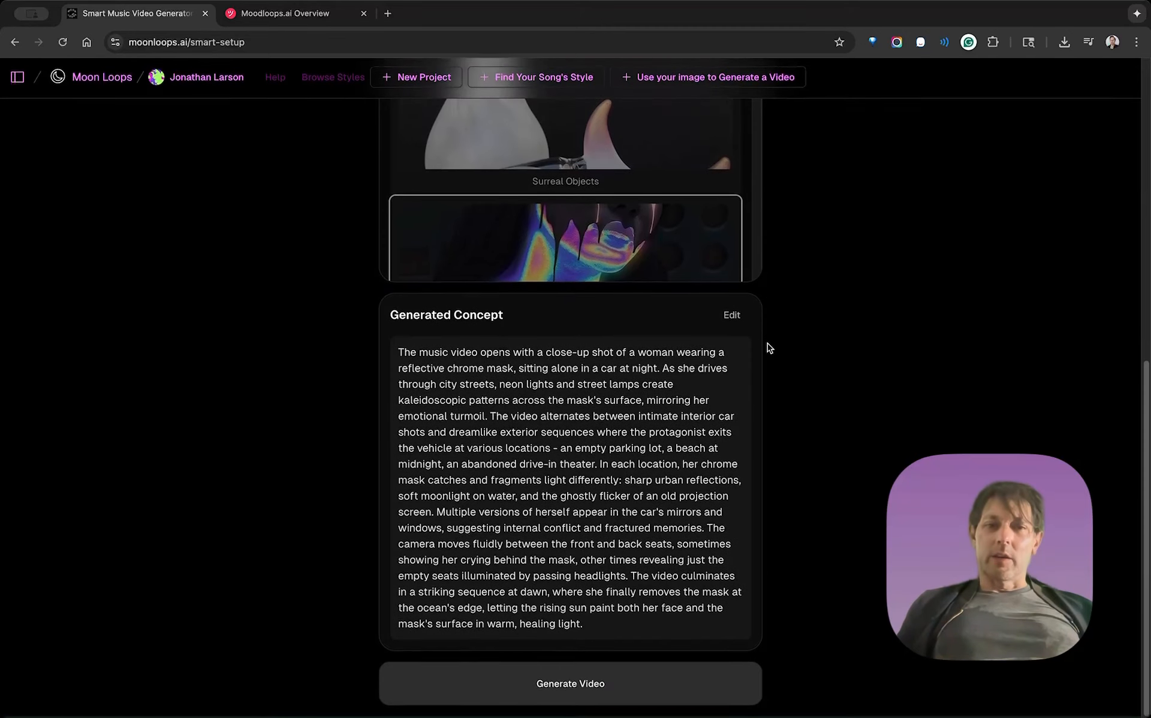
left_click(721, 251)
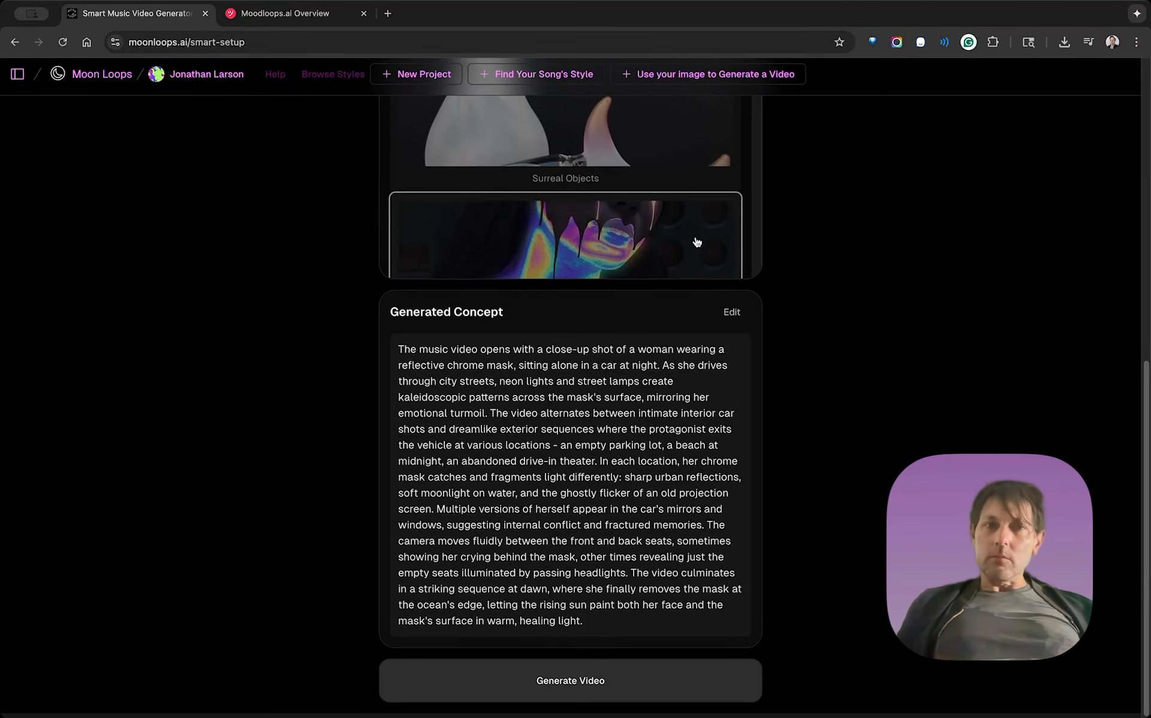
scroll(582, 259, "down", 2)
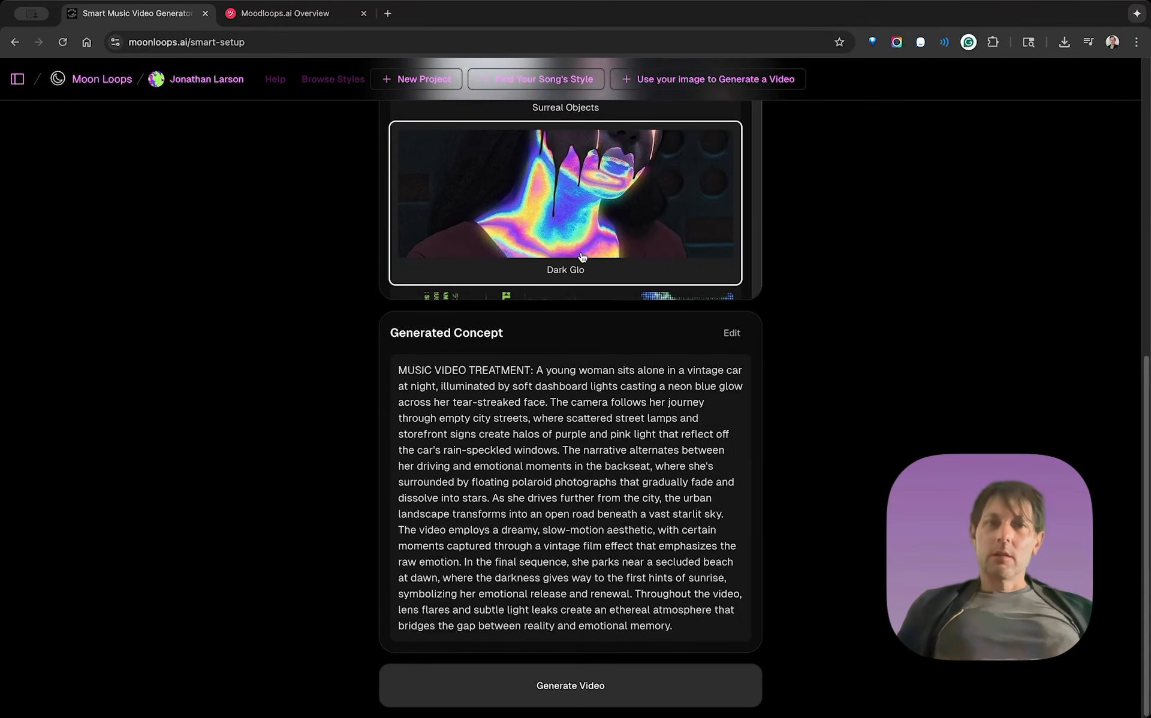
left_click(542, 695)
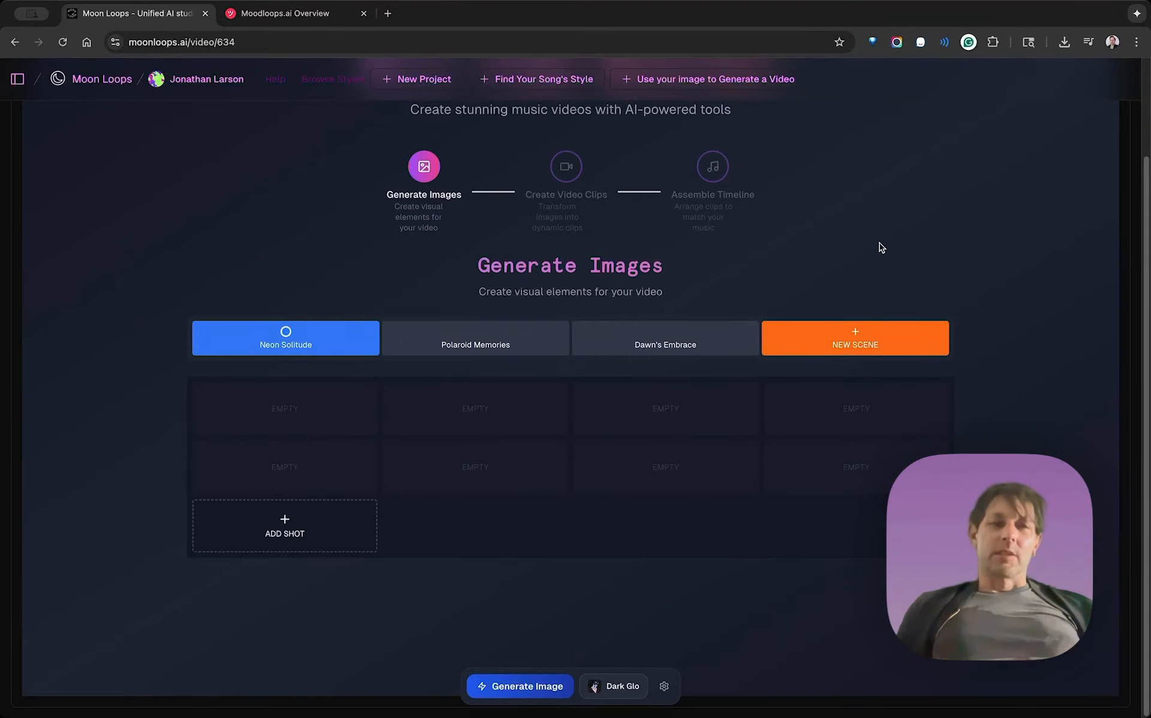
View the Polaroid Memories and Dawn's Embrace scenes, ending on the Neon Solitude scene
scroll(882, 247, "up", 3)
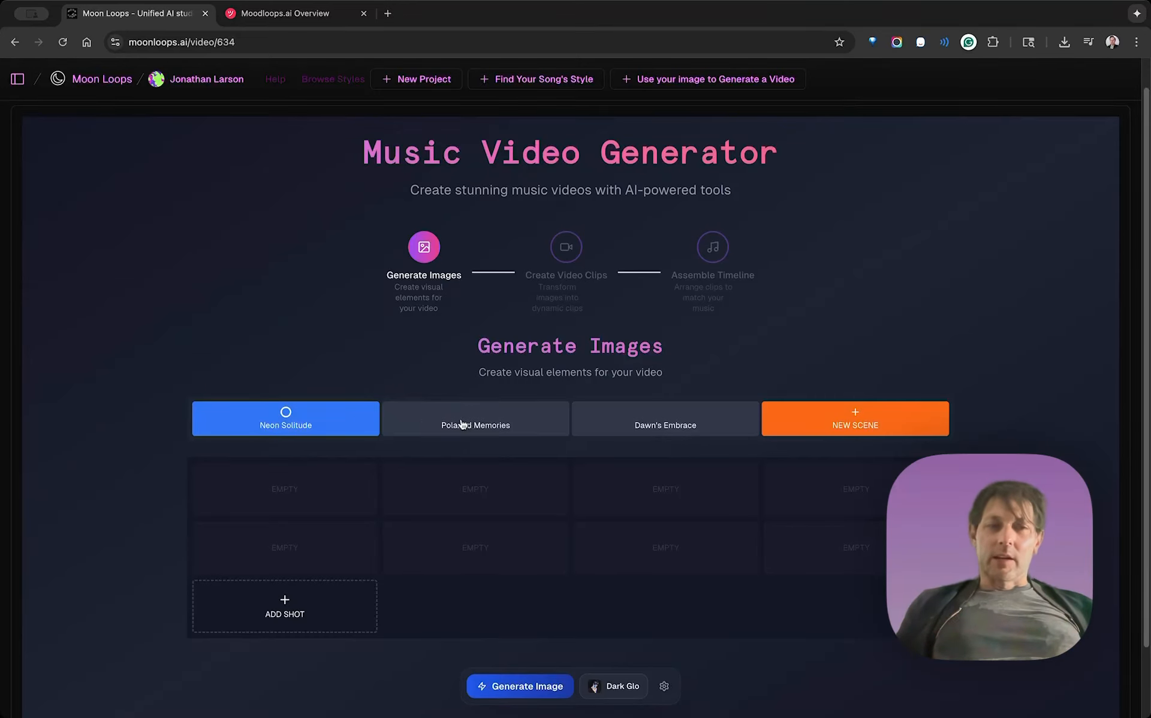
left_click(497, 419)
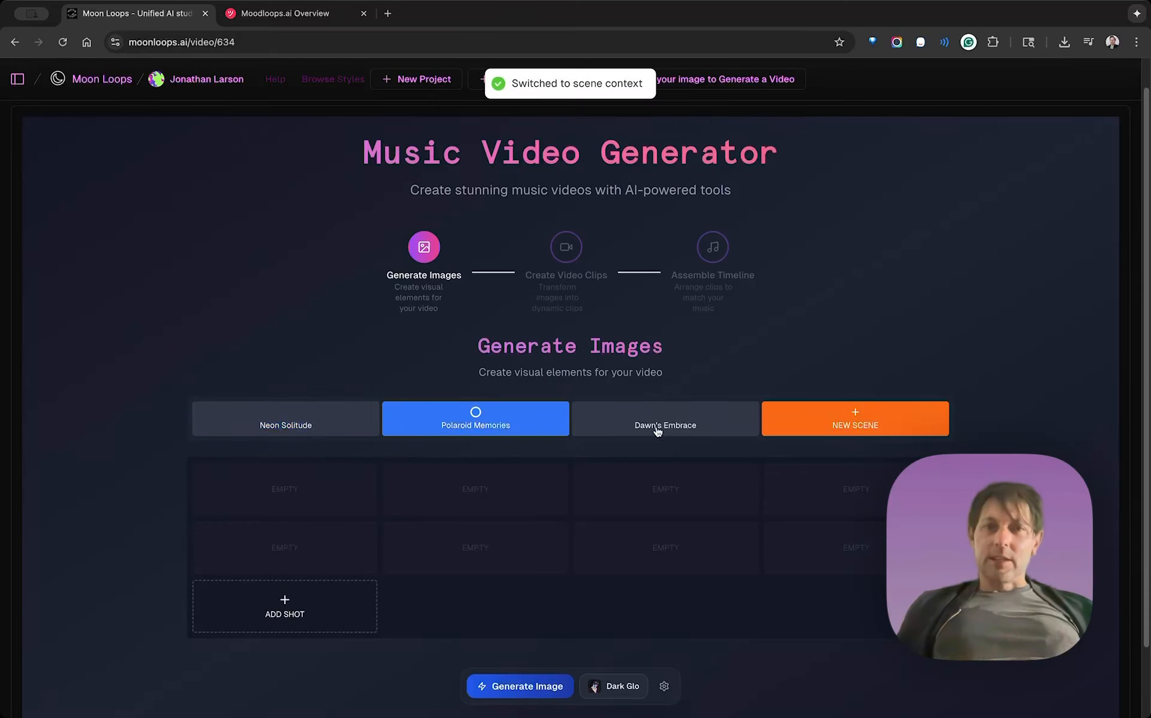
left_click(620, 423)
left_click(474, 420)
left_click(287, 420)
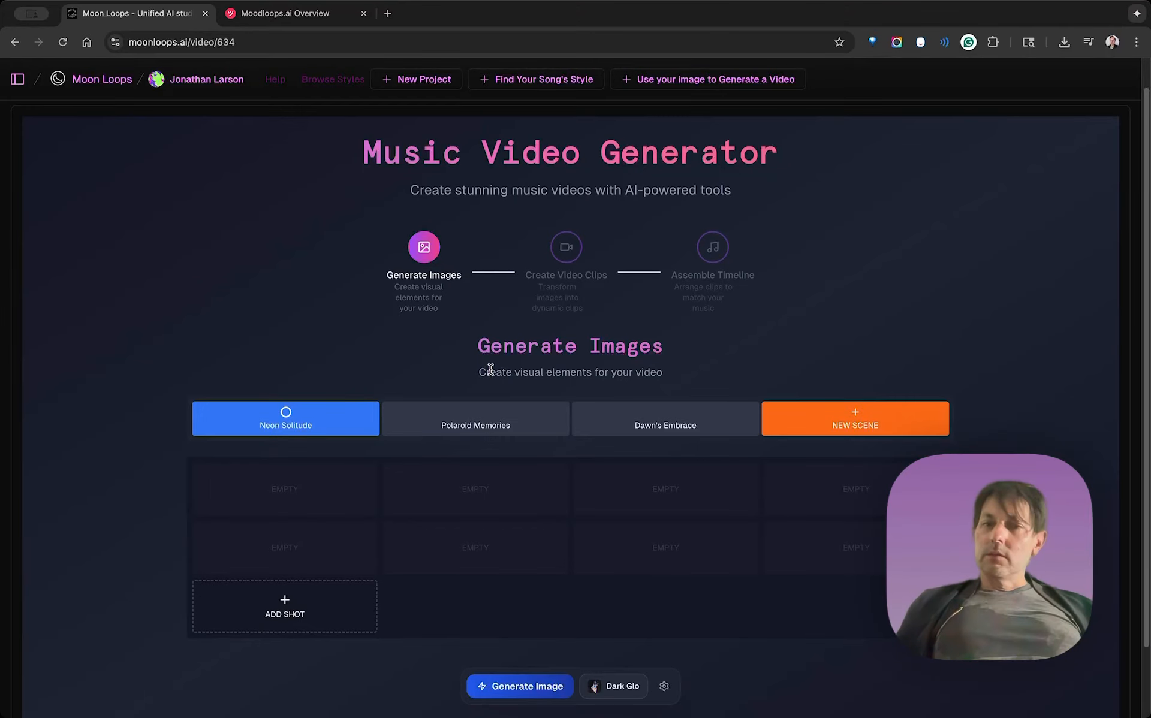
View the Create Video Clips and Assemble Timeline stages, ending back at the Generate Images stage
left_click(566, 247)
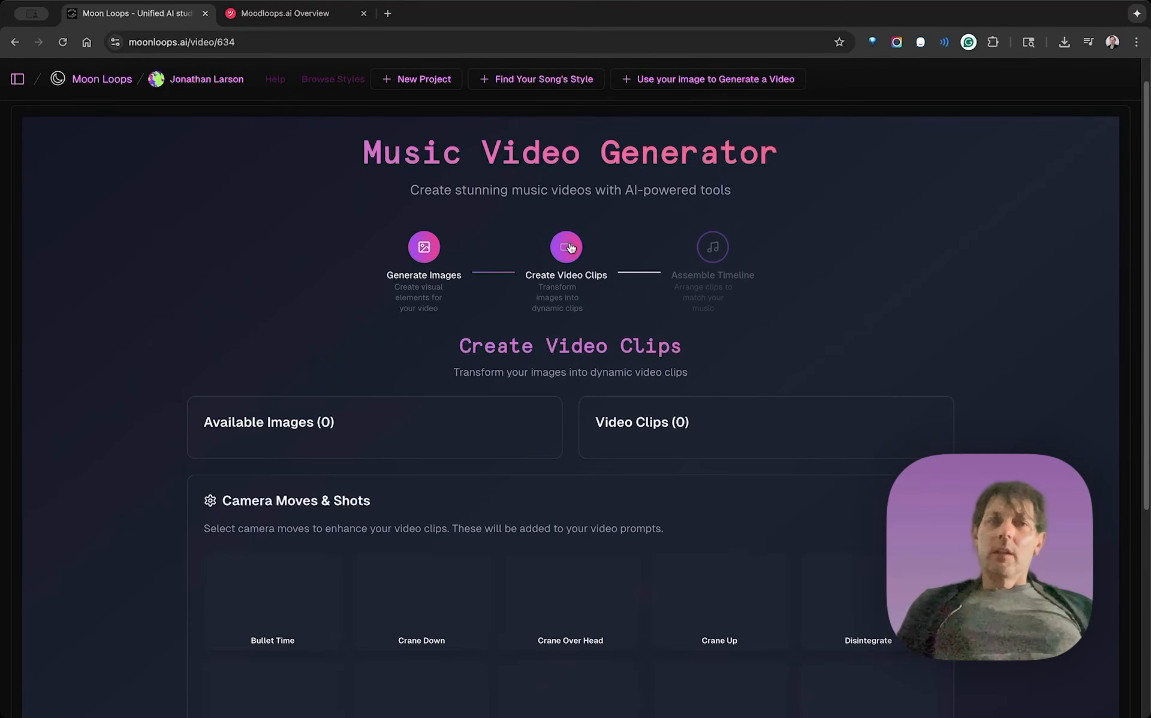
scroll(493, 342, "down", 1)
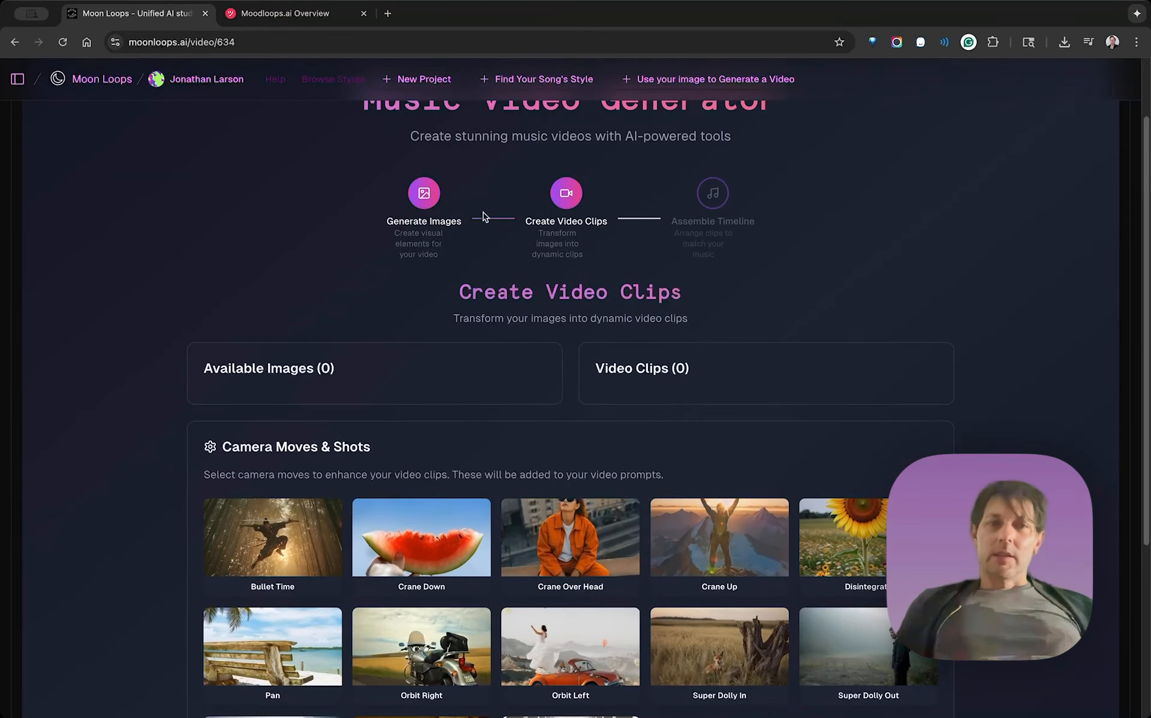
left_click(718, 208)
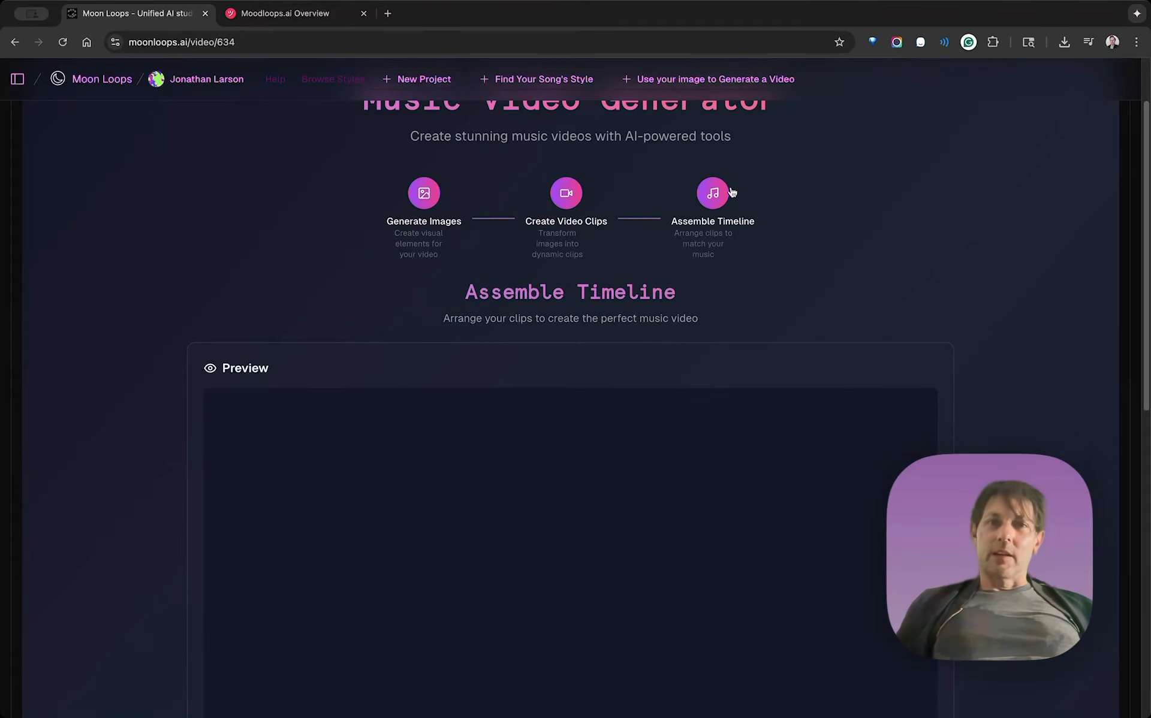
left_click(427, 195)
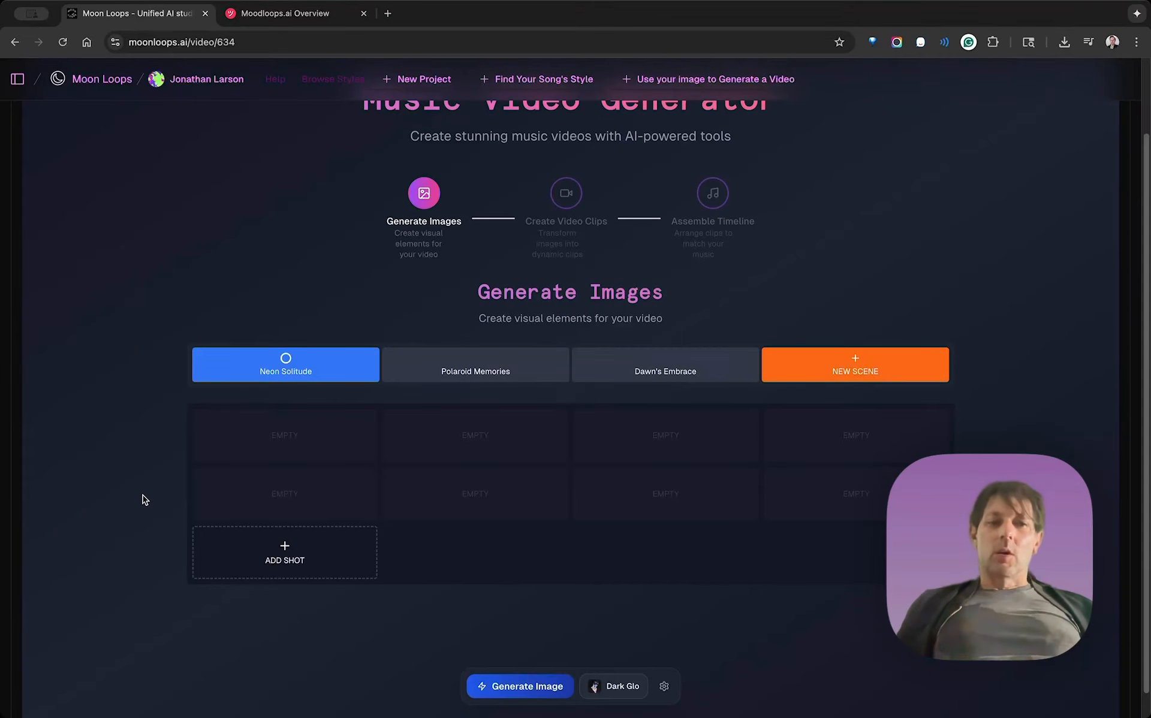
Open the image prompt form for the Neon Solitude scene and check its visual style options, keeping Dark Glo
scroll(142, 495, "down", 1)
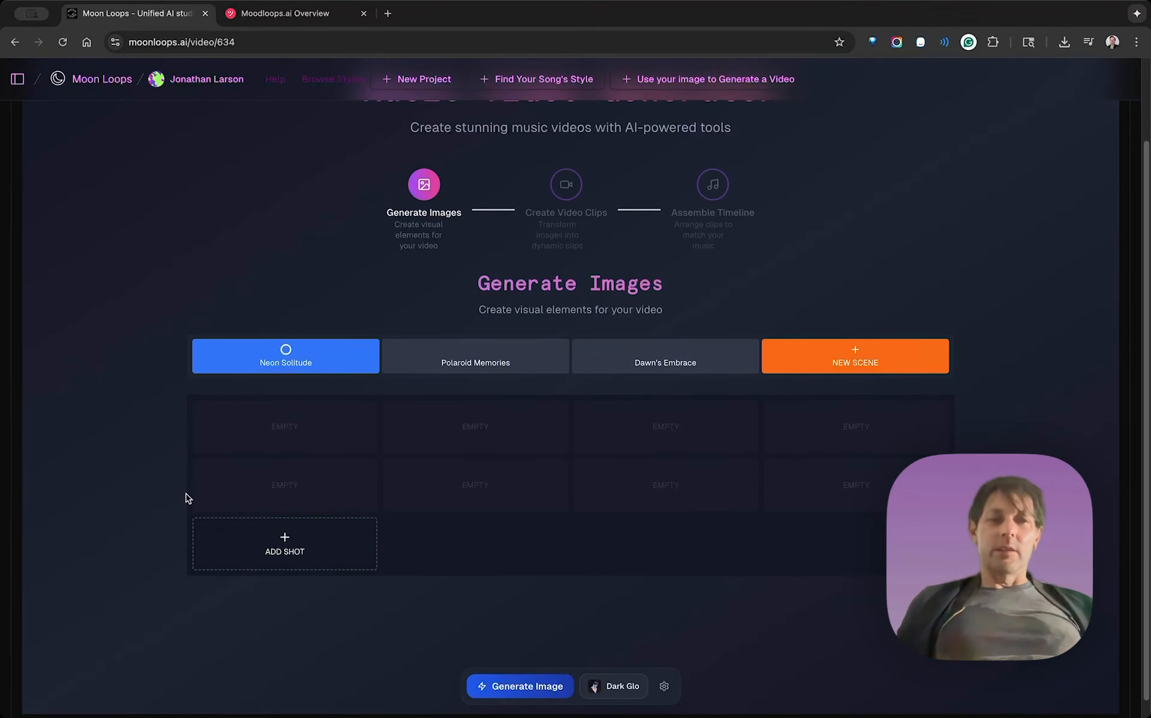
scroll(270, 607, "down", 1)
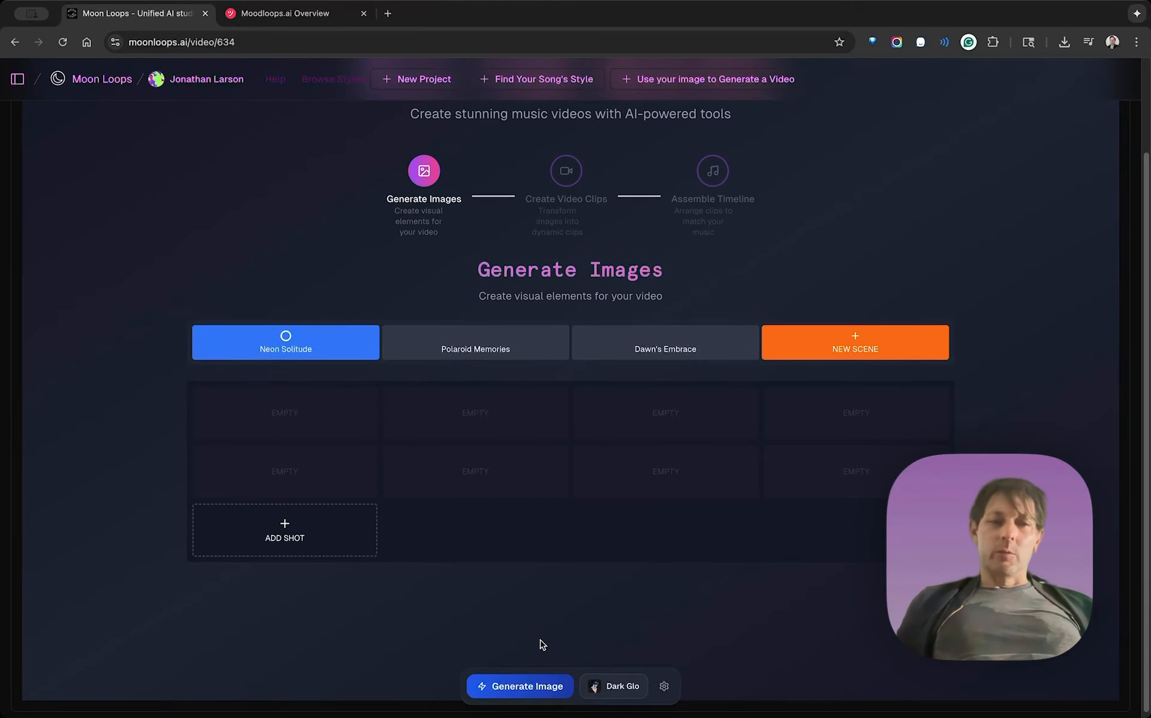
left_click(533, 686)
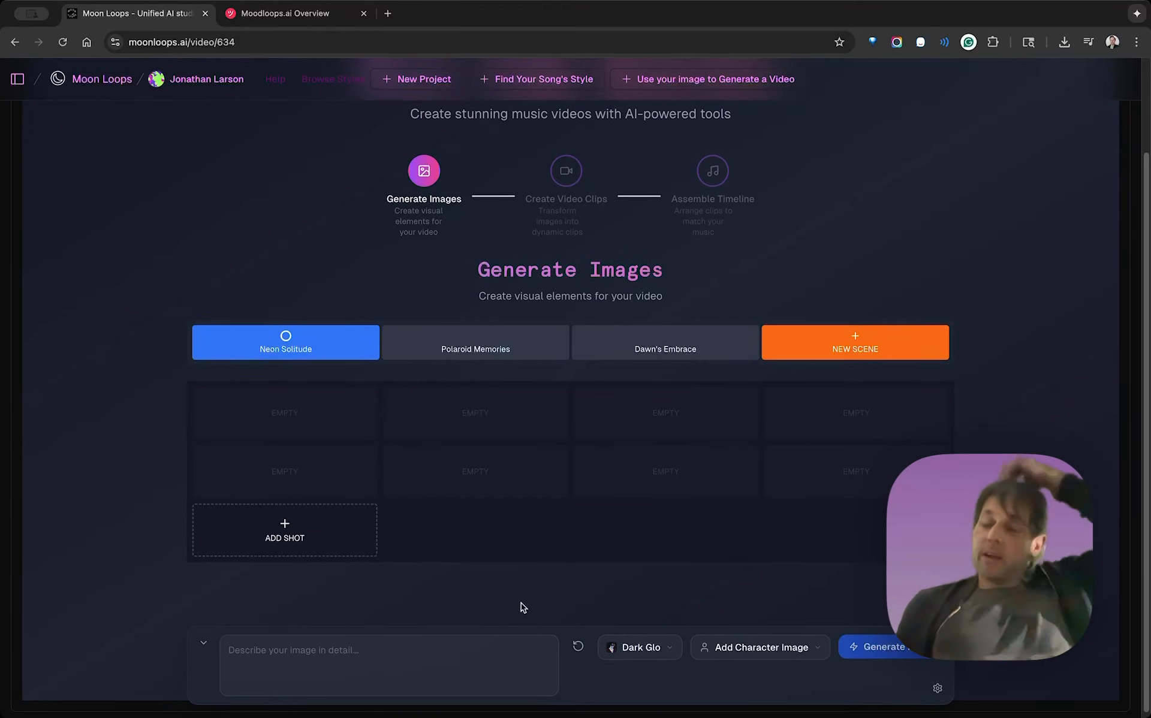
left_click(637, 648)
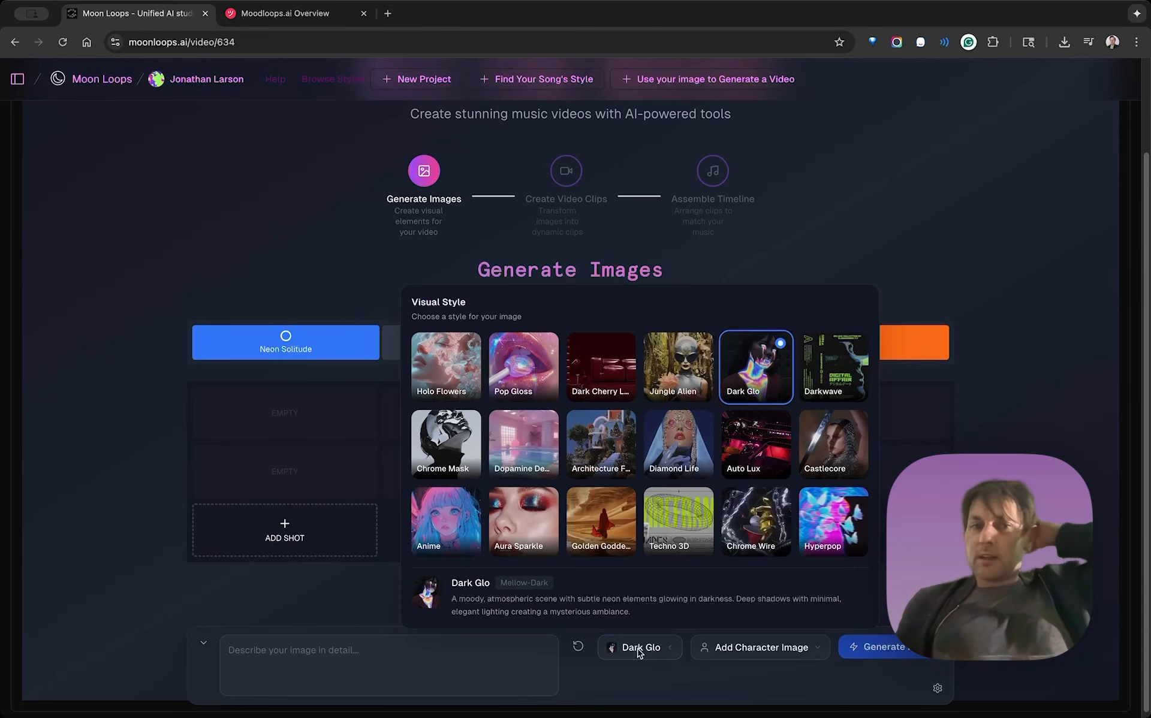
scroll(752, 359, "up", 5)
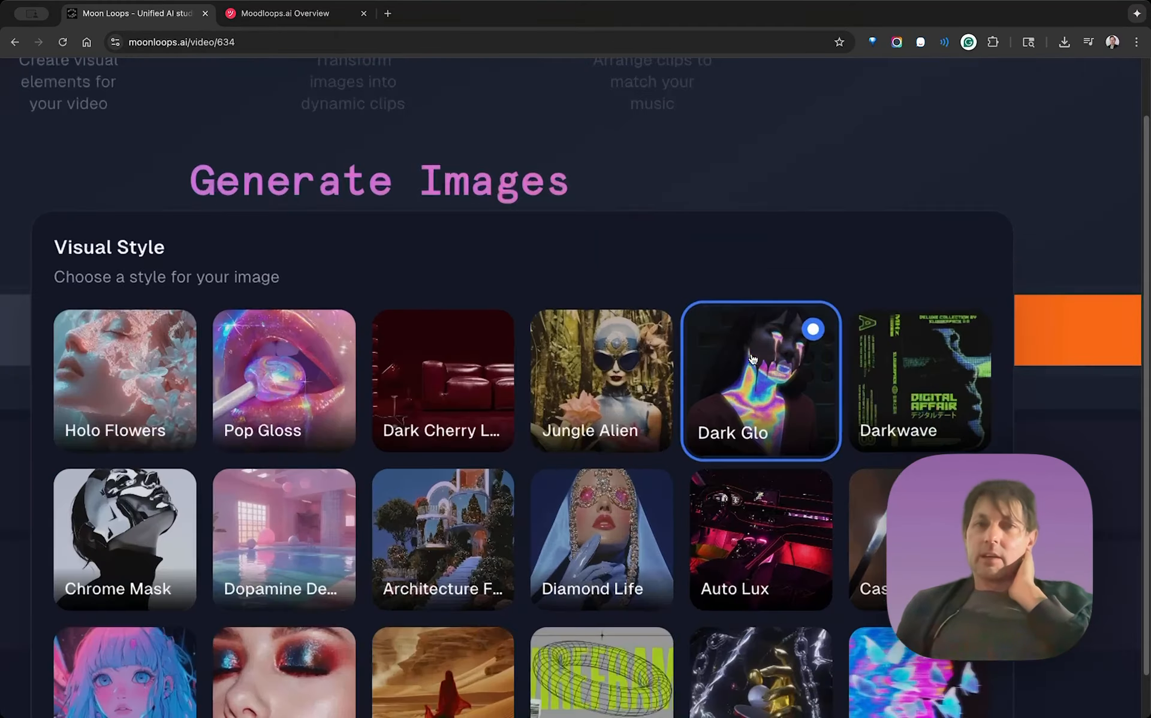
scroll(753, 358, "down", 5)
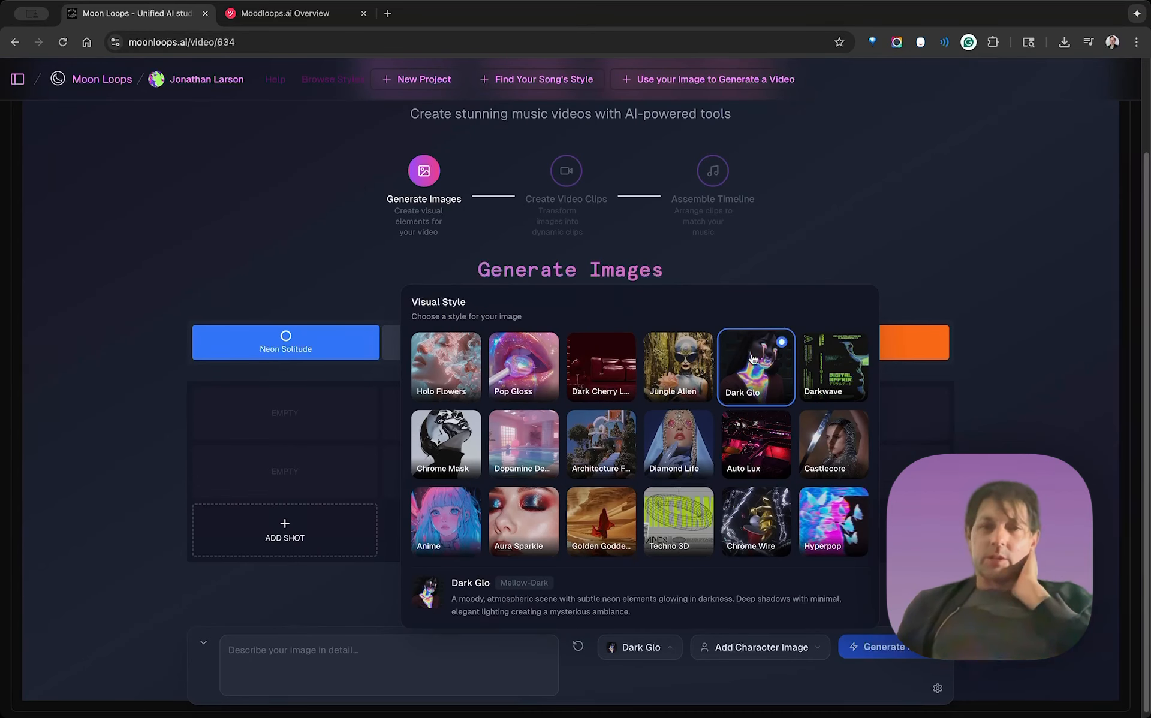
left_click(636, 651)
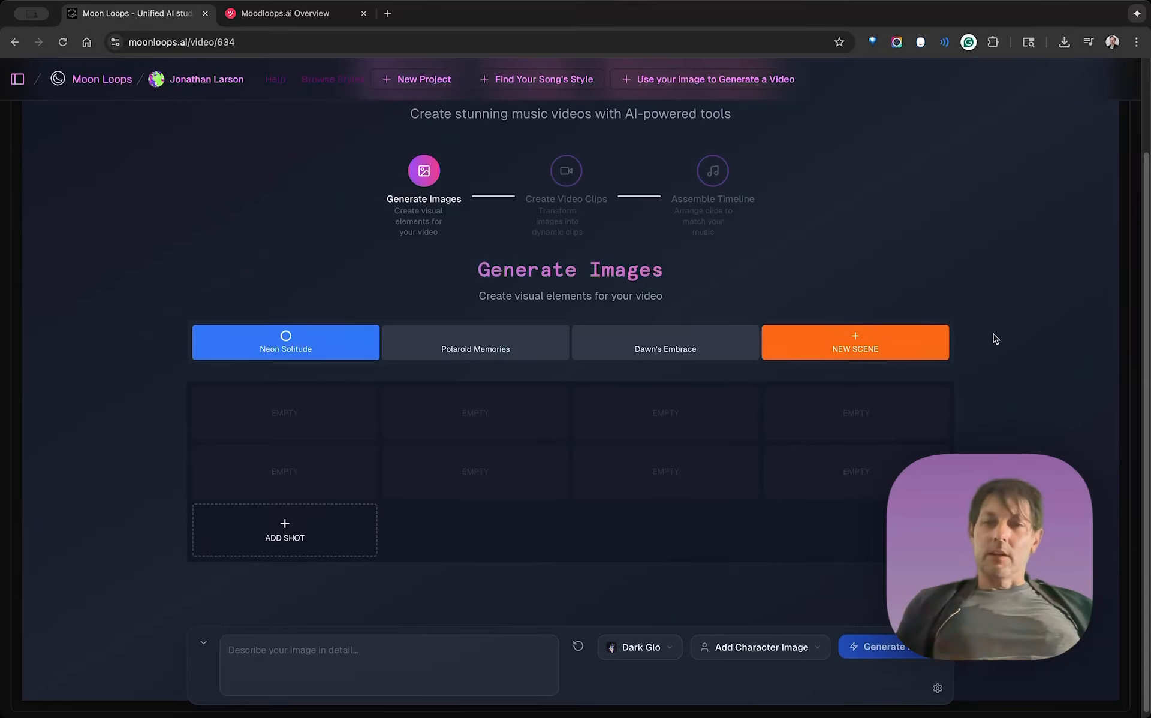
Enter an image prompt for a cinematic night scene of a tearstained woman in her mid-20s sitting alone in a 1980s Mercedes
scroll(995, 336, "down", 1)
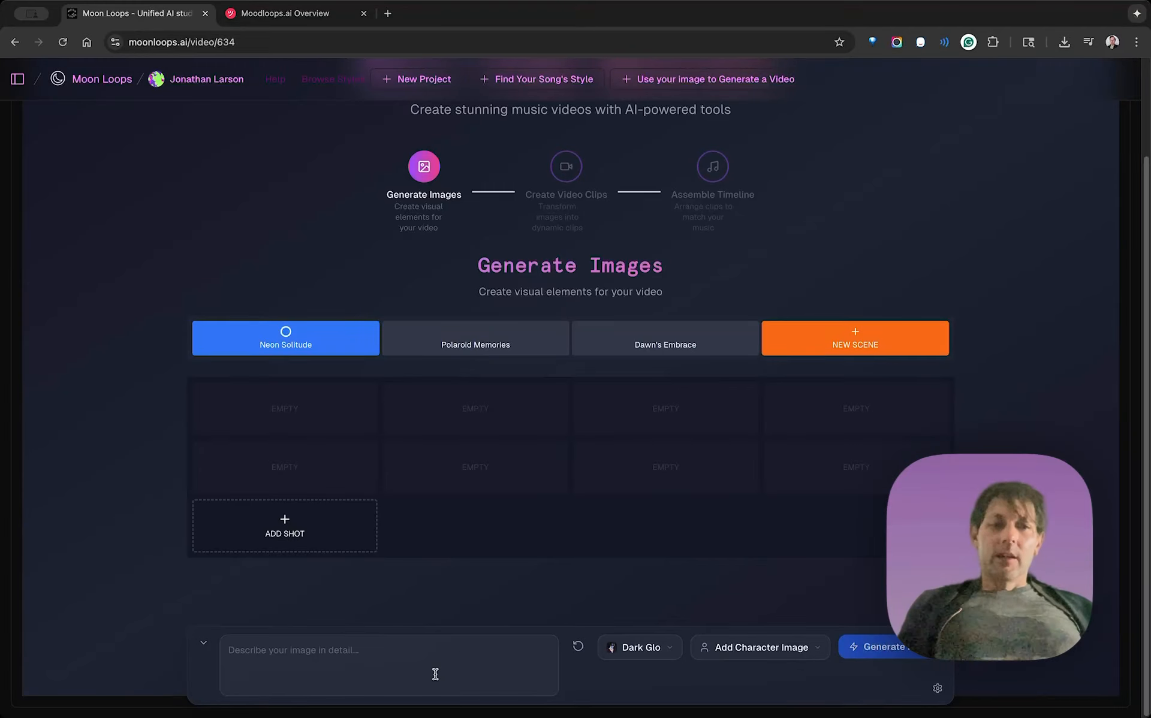
left_click(358, 648)
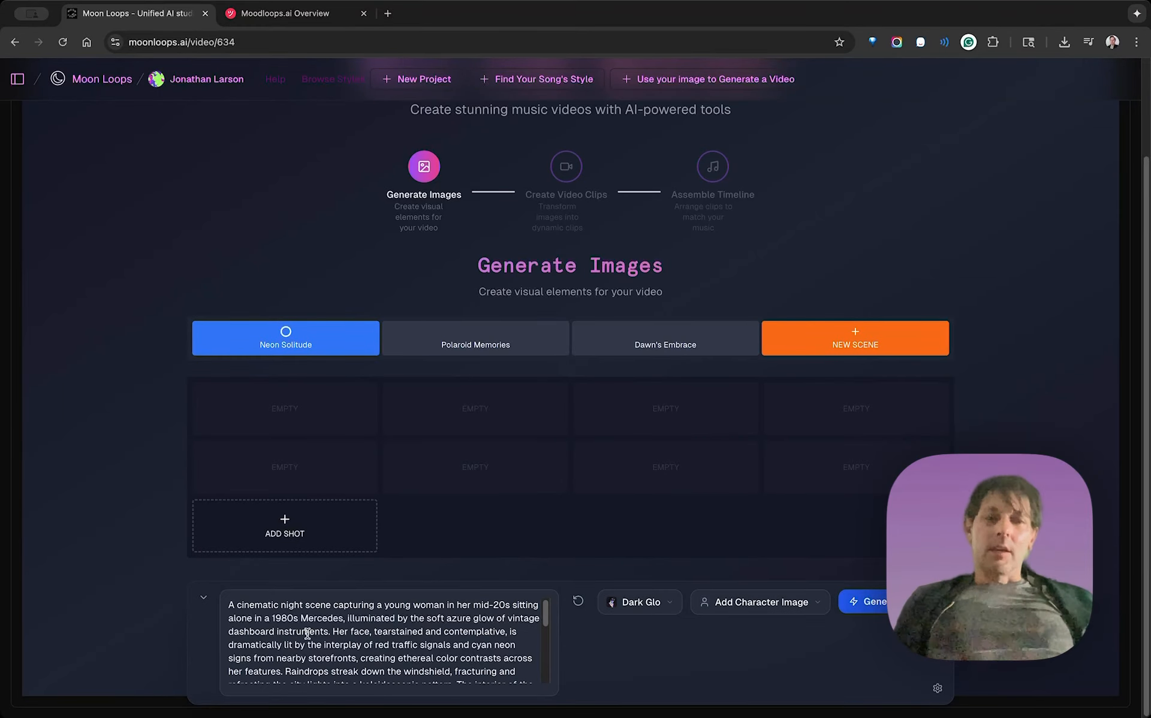
scroll(307, 633, "down", 3)
scroll(307, 633, "up", 5)
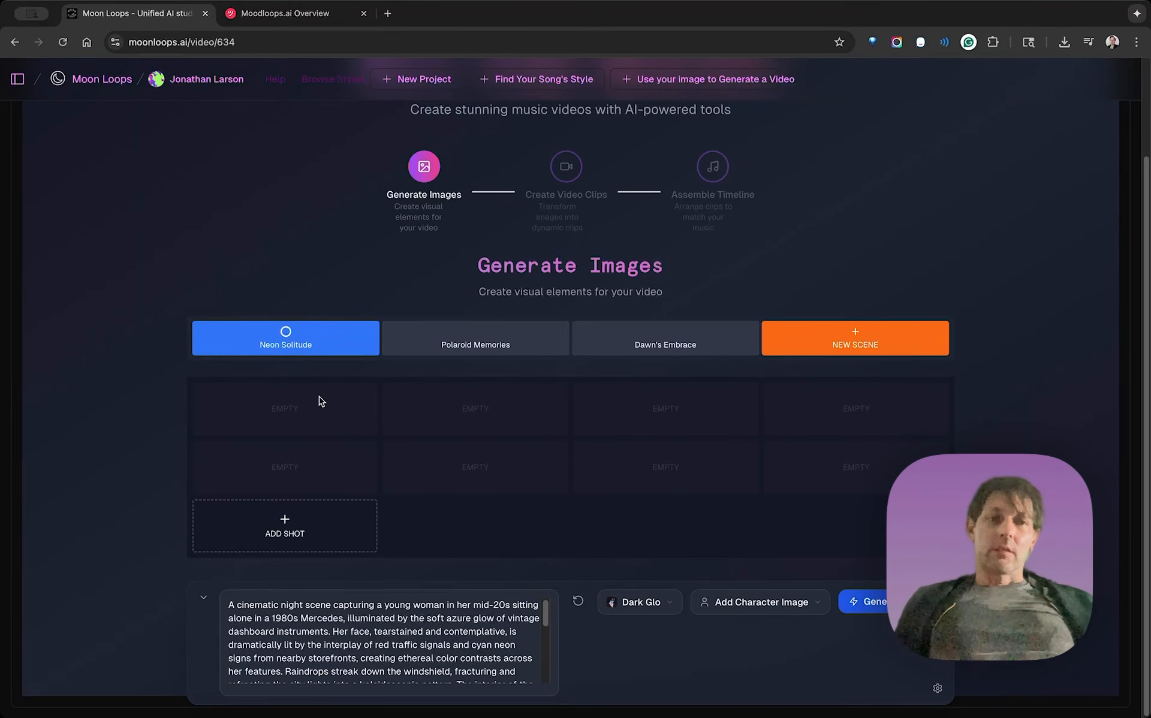
scroll(102, 478, "down", 1)
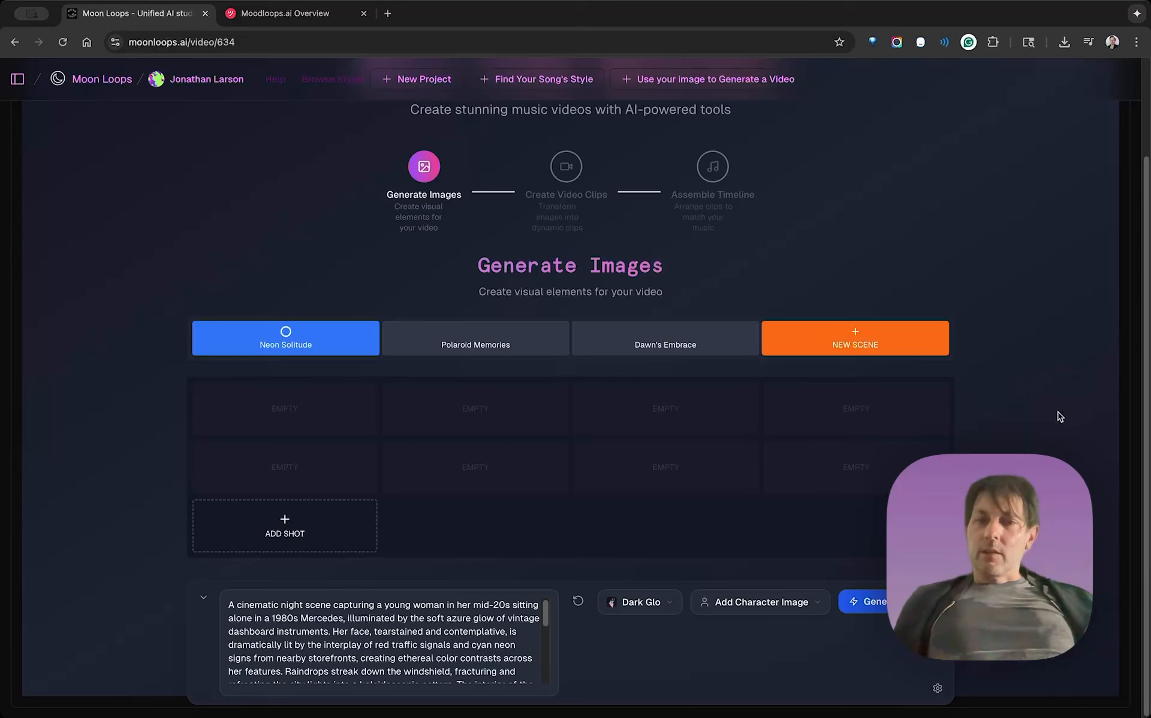
Set the image quality to High Quality in the generation settings and generate the Neon Solitude image
left_click(938, 687)
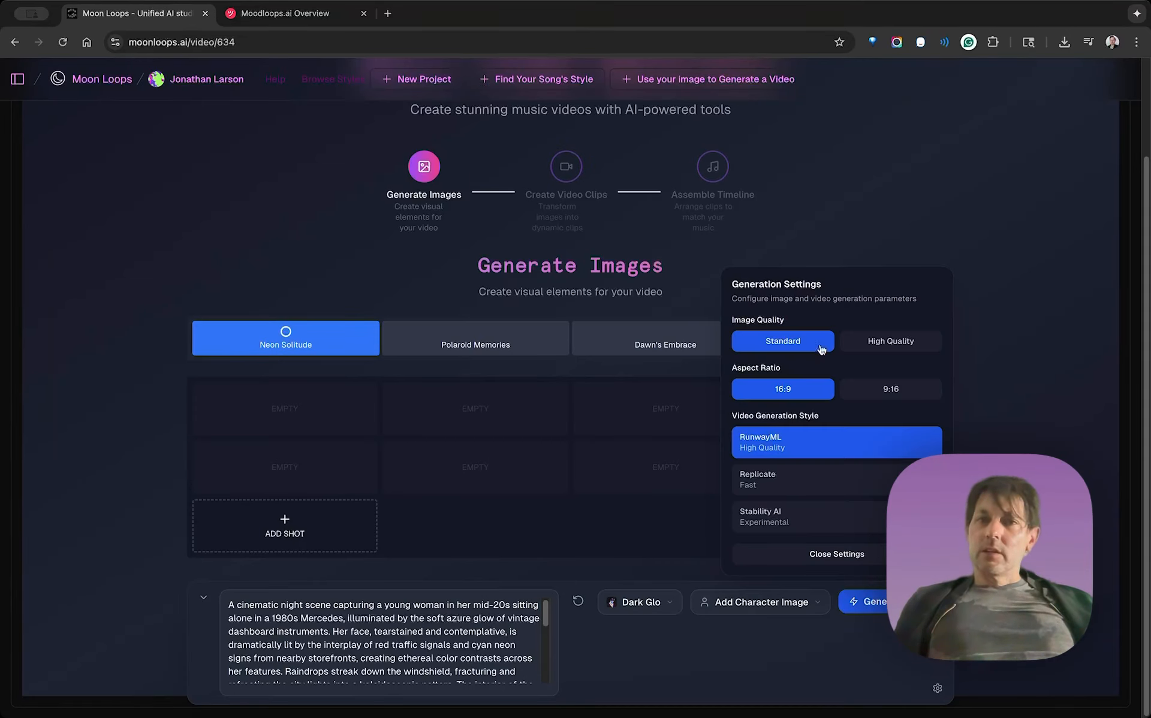
left_click(900, 343)
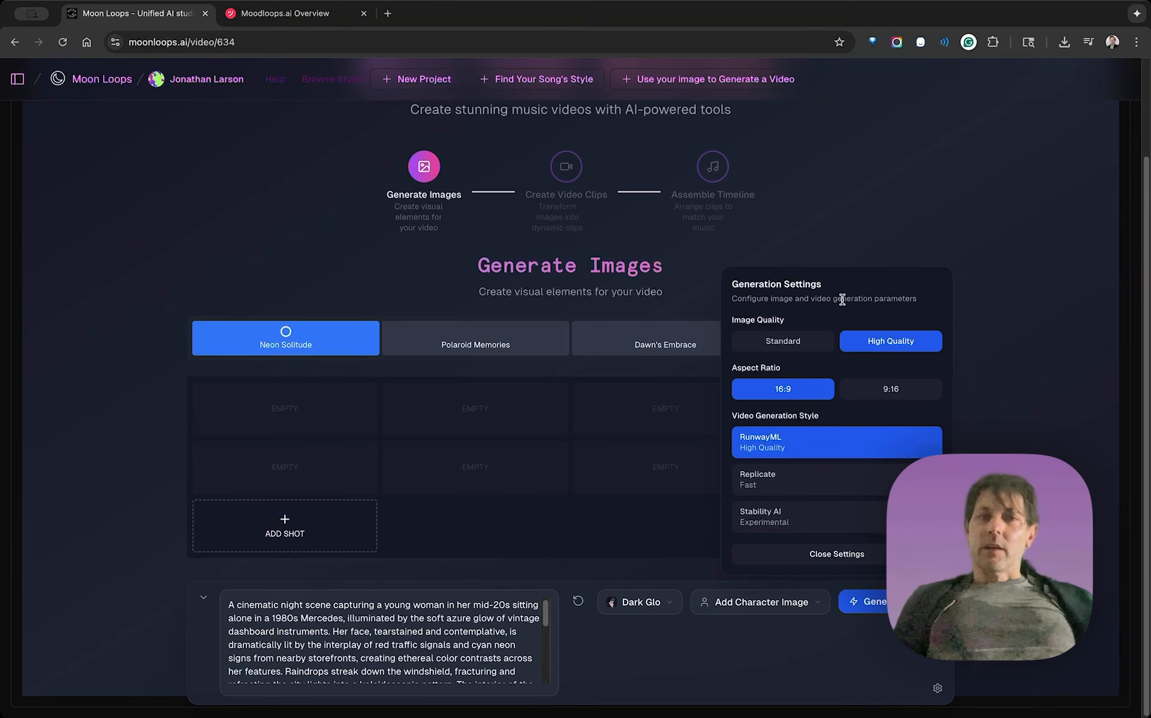
left_click(849, 557)
left_click(854, 601)
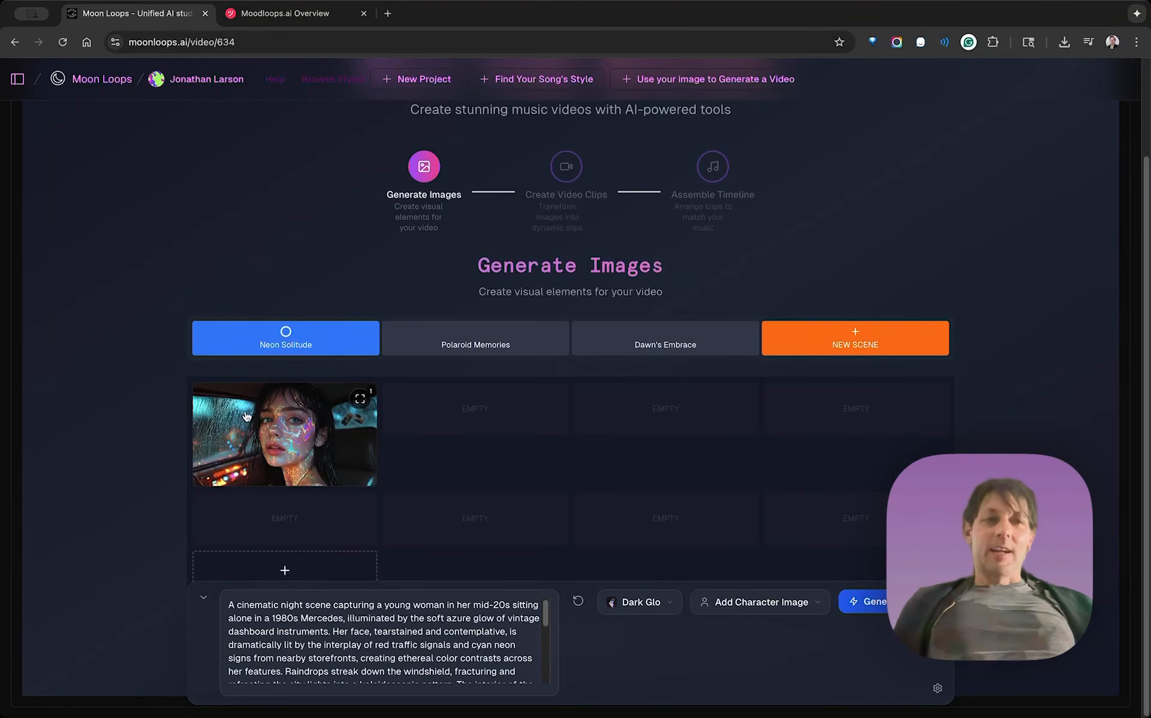
Compare the generated stills of the Neon Solitude shot at full size and keep still 3 of 4
left_click(295, 436)
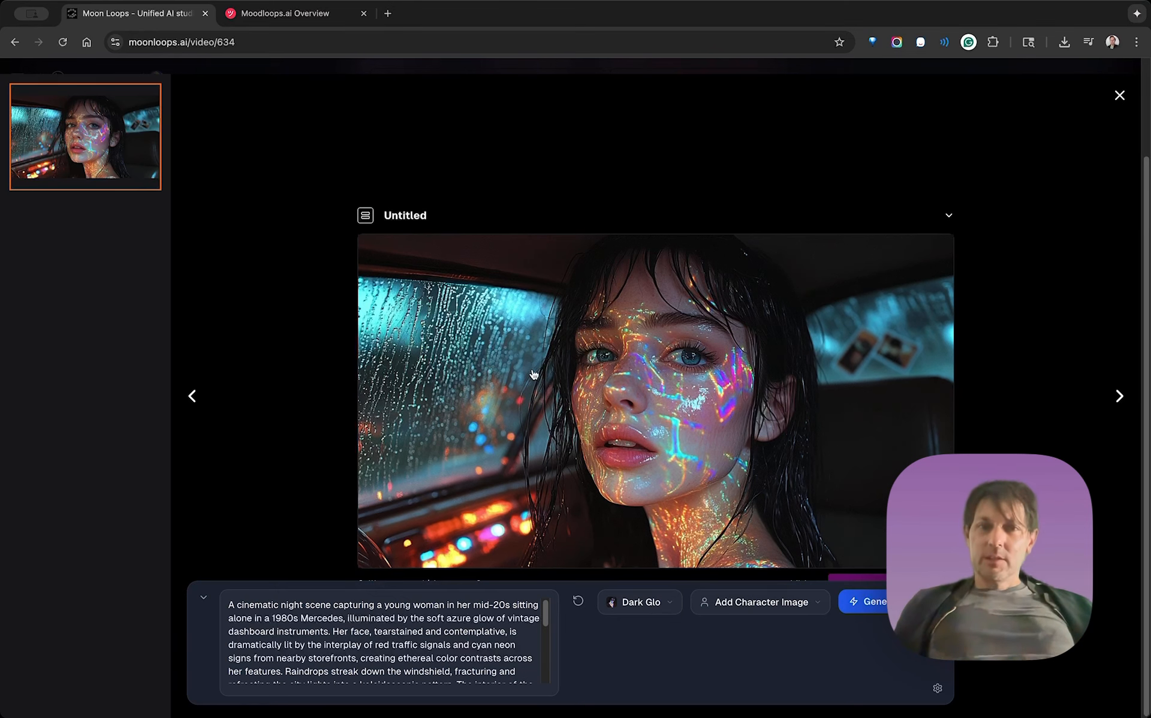
left_click(201, 601)
left_click(455, 584)
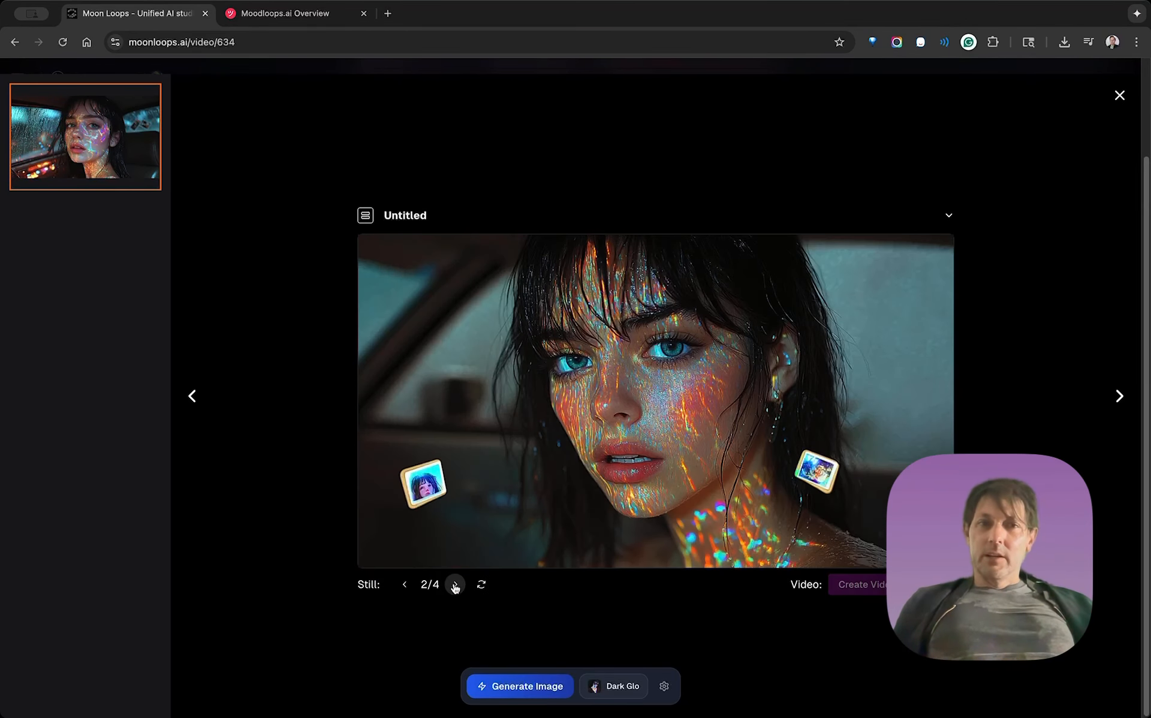
left_click(455, 584)
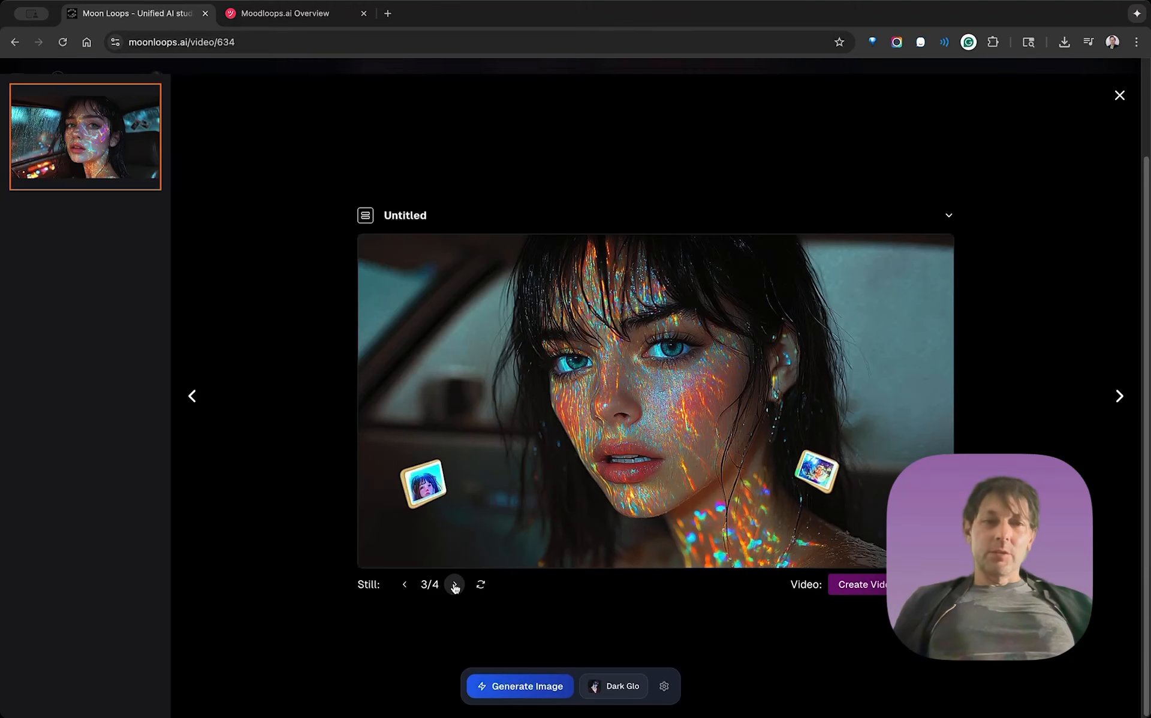
left_click(456, 584)
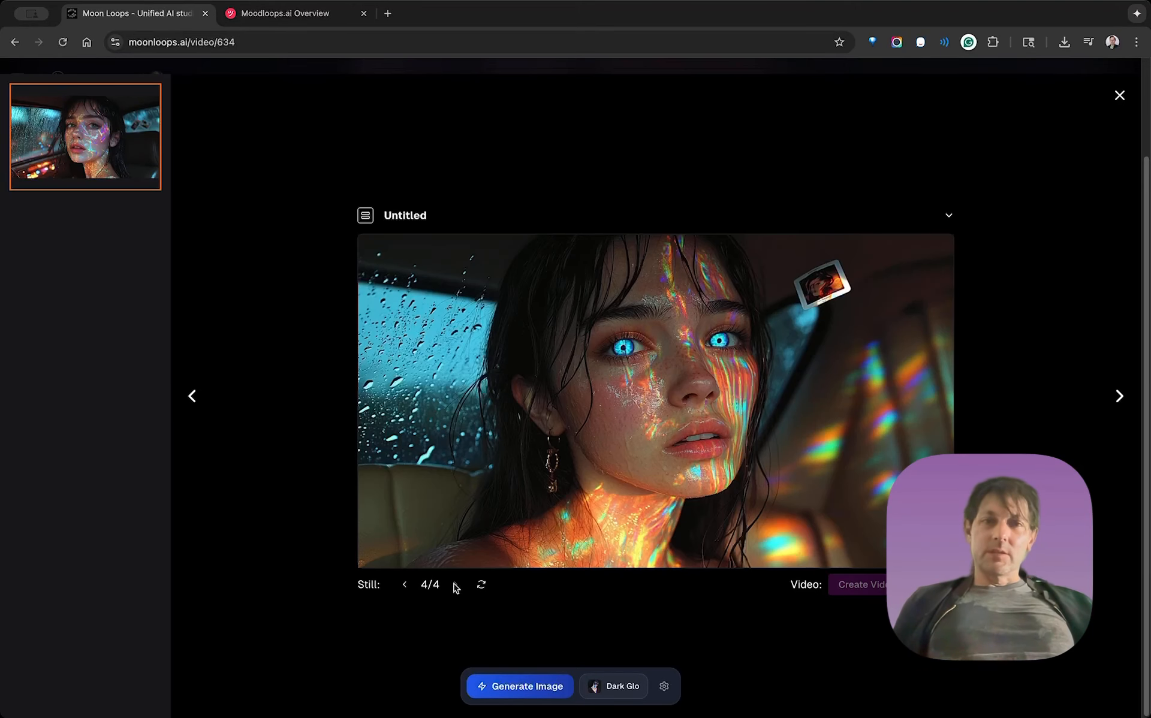
left_click(404, 587)
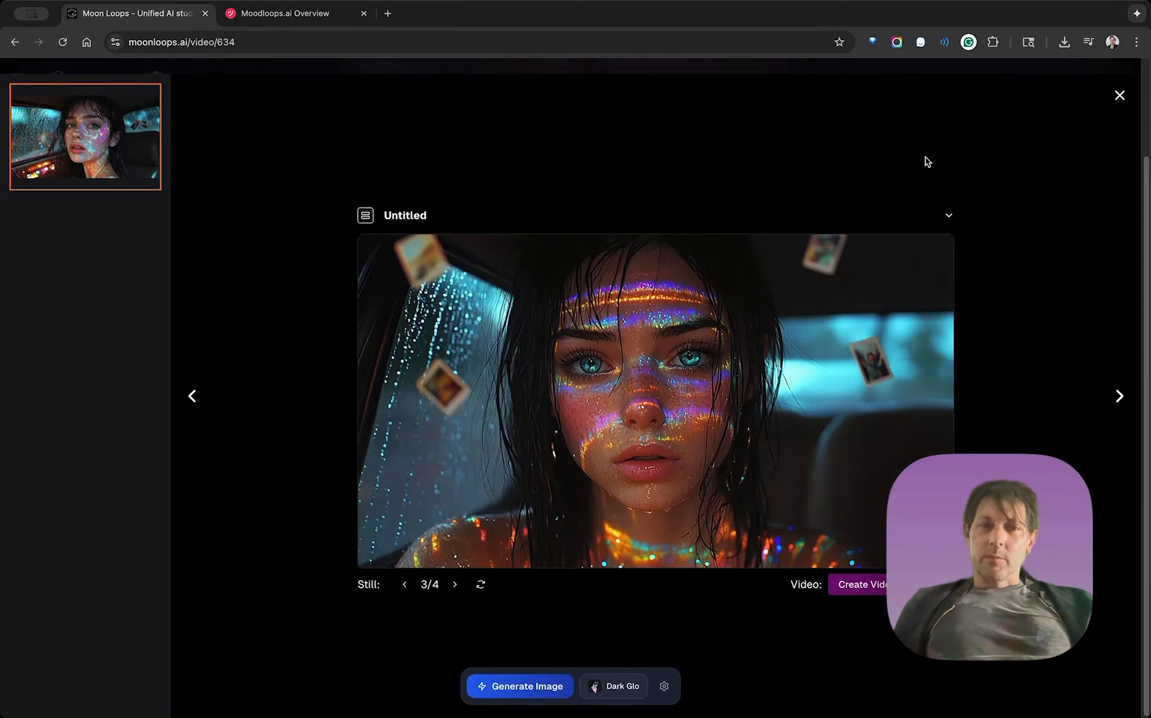
left_click(1119, 95)
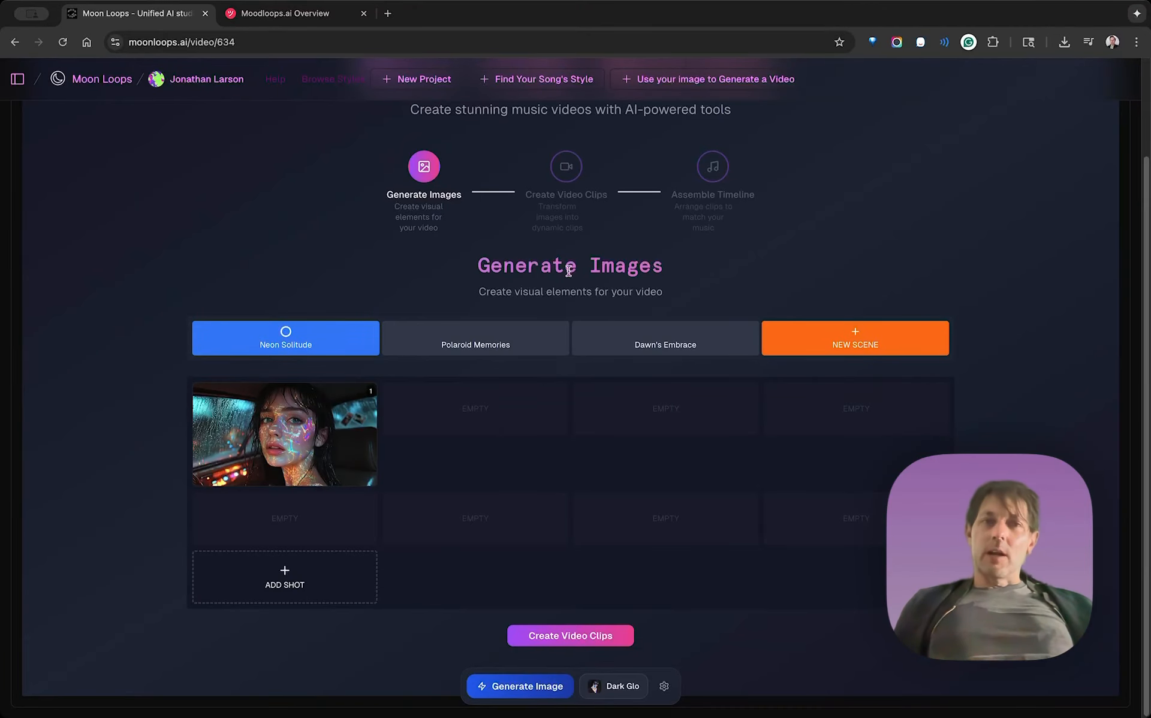
Go to the Create Video Clips stage and choose the Orbit Right camera move
left_click(578, 157)
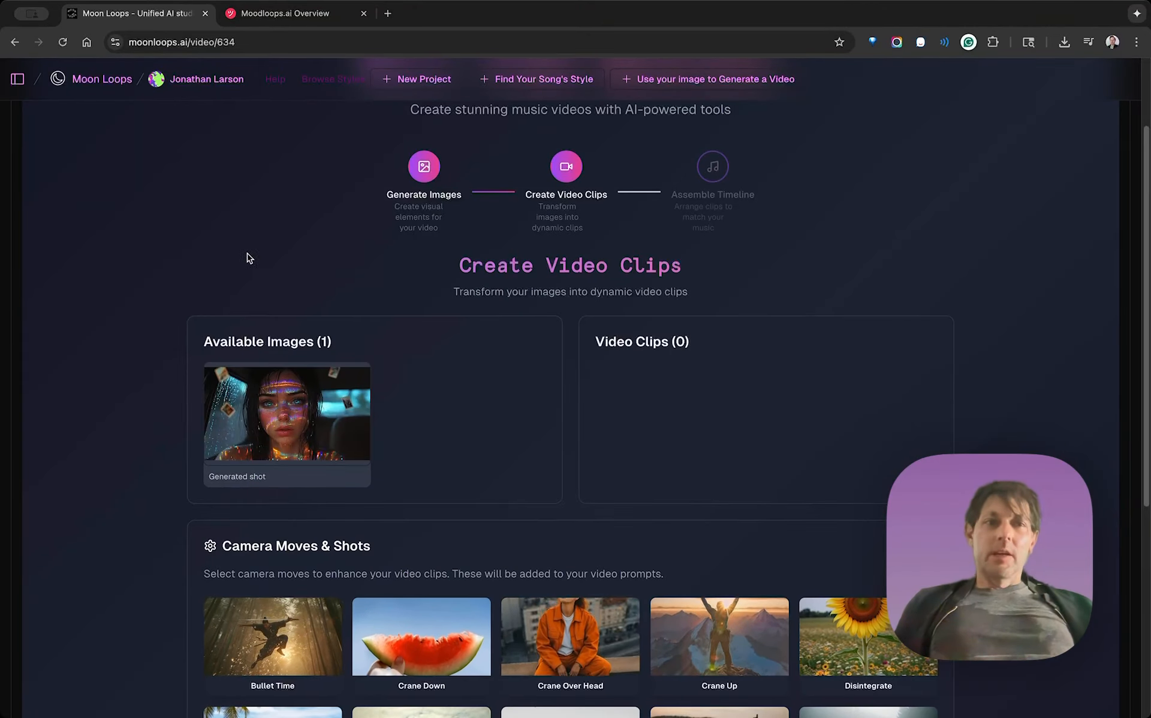
mouse_move(336, 474)
scroll(271, 247, "down", 3)
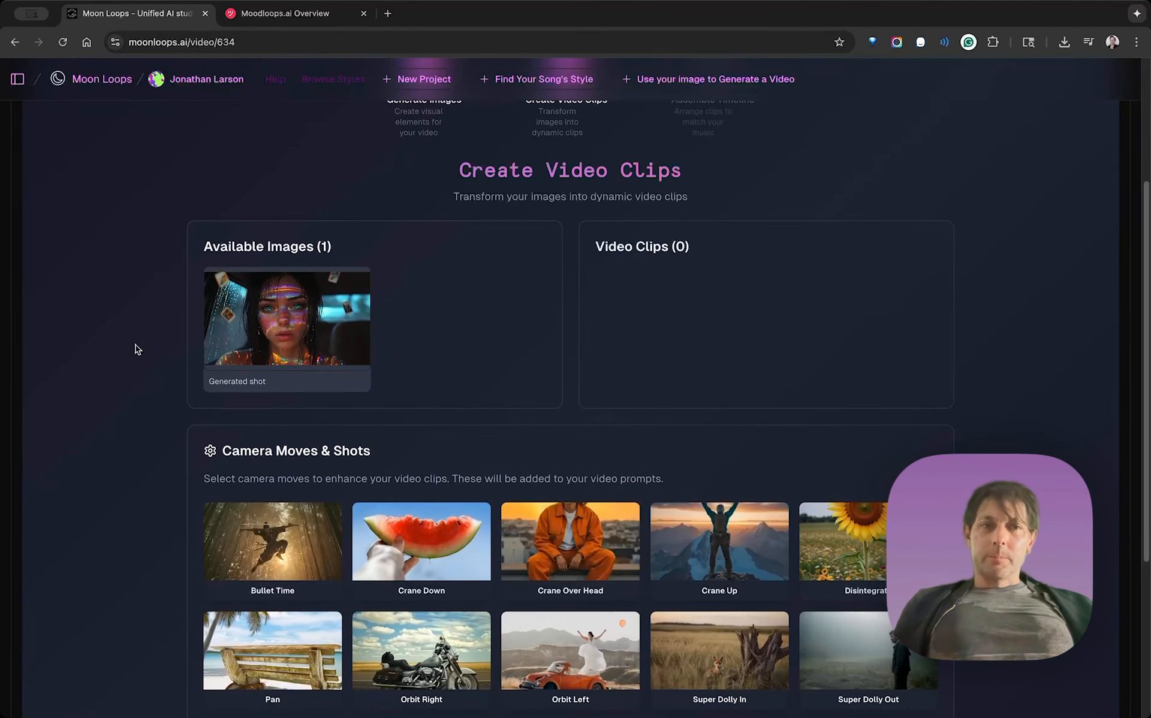
mouse_move(296, 331)
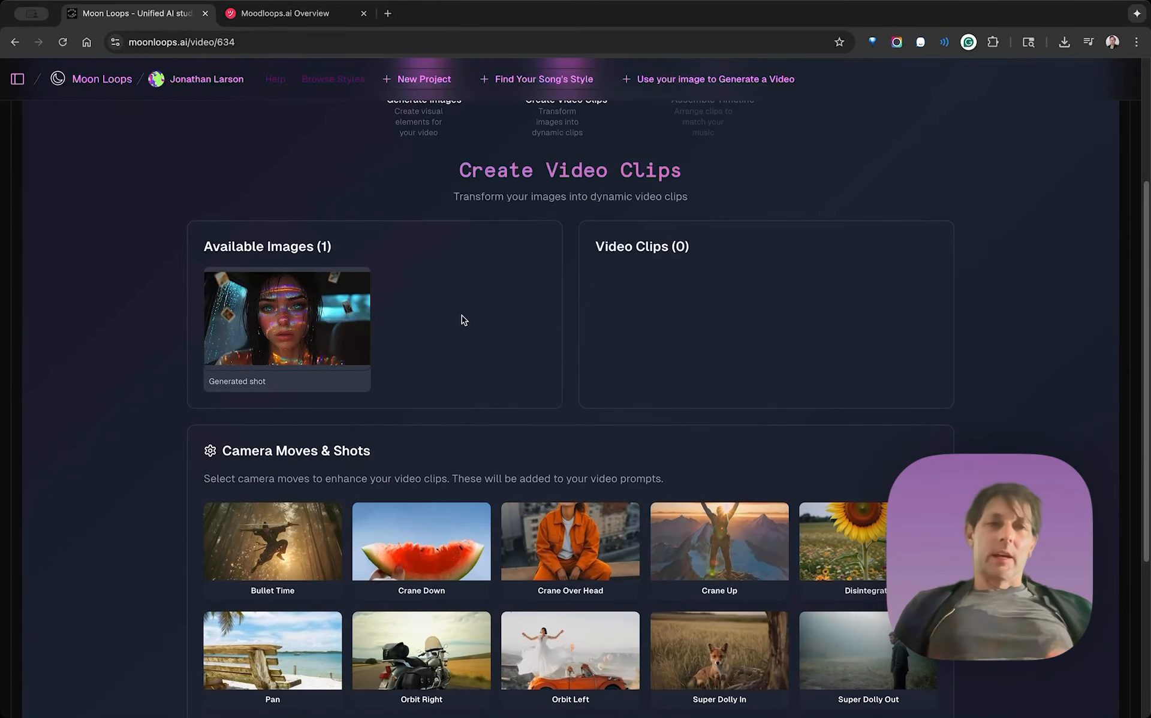
scroll(461, 316, "down", 2)
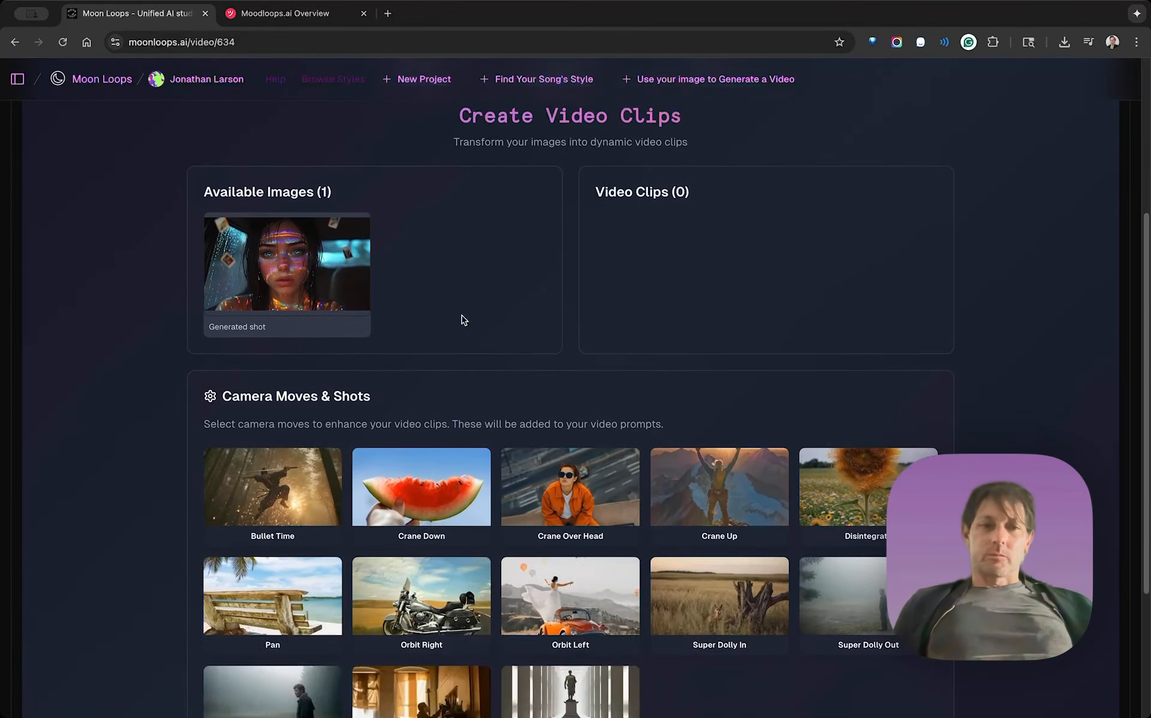
scroll(470, 293, "down", 2)
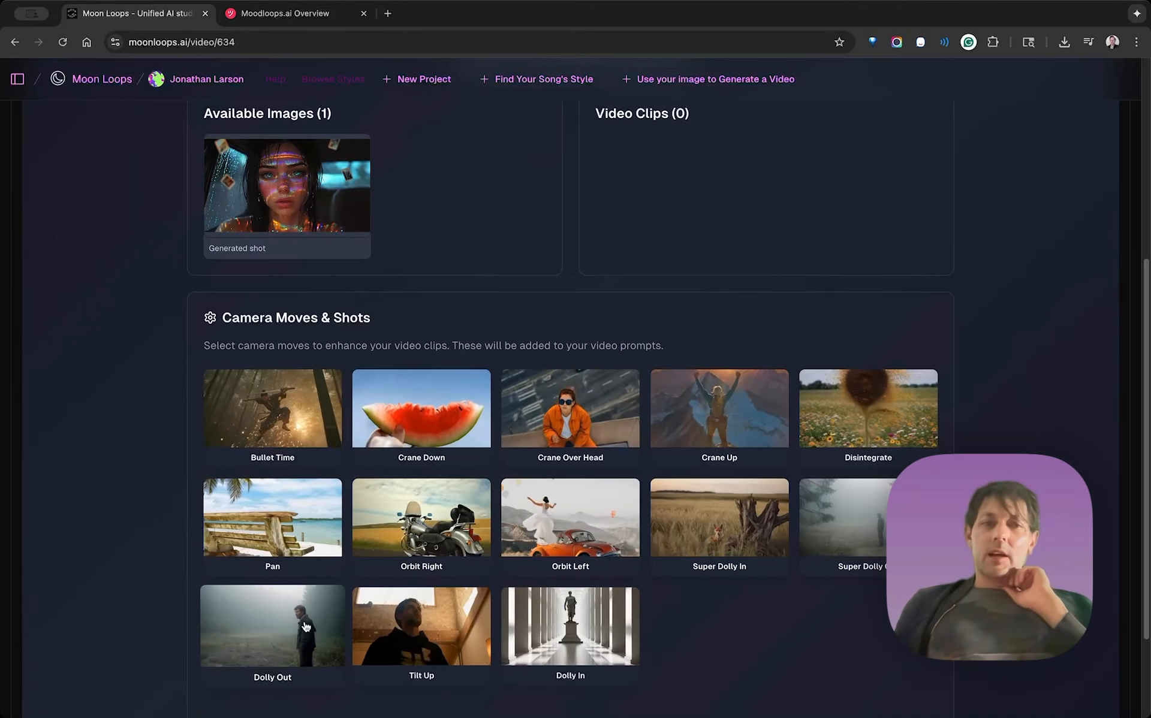
left_click(426, 526)
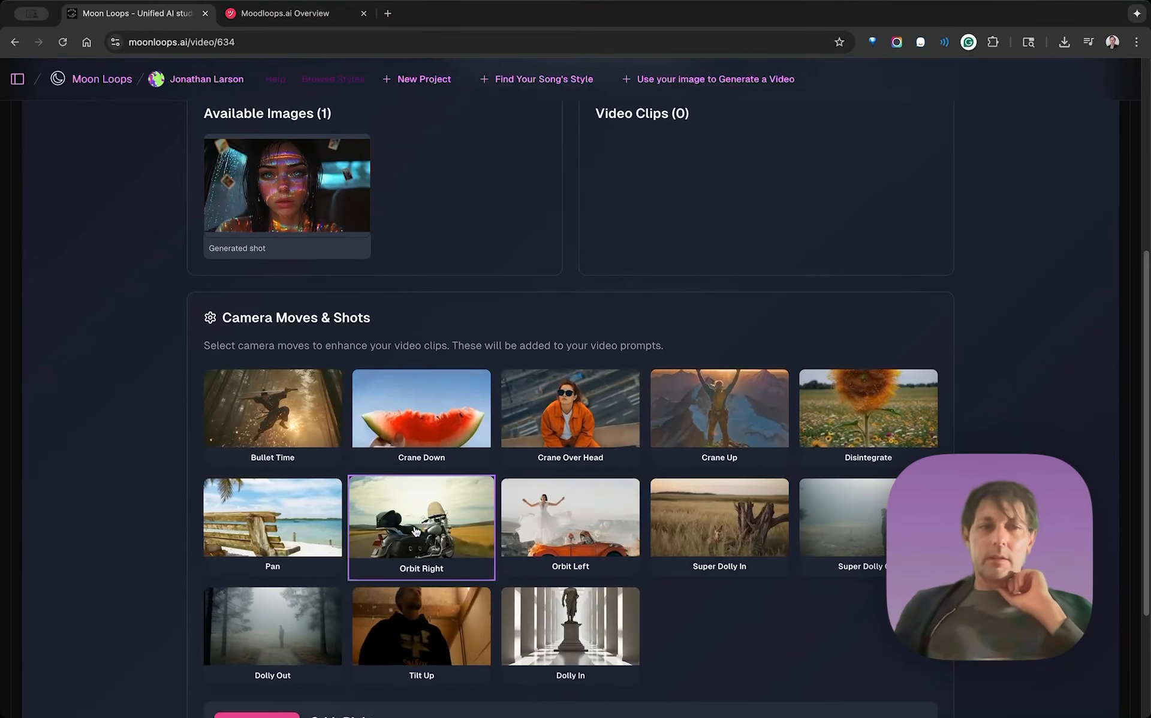
scroll(415, 532, "down", 3)
scroll(416, 532, "up", 2)
scroll(416, 530, "down", 4)
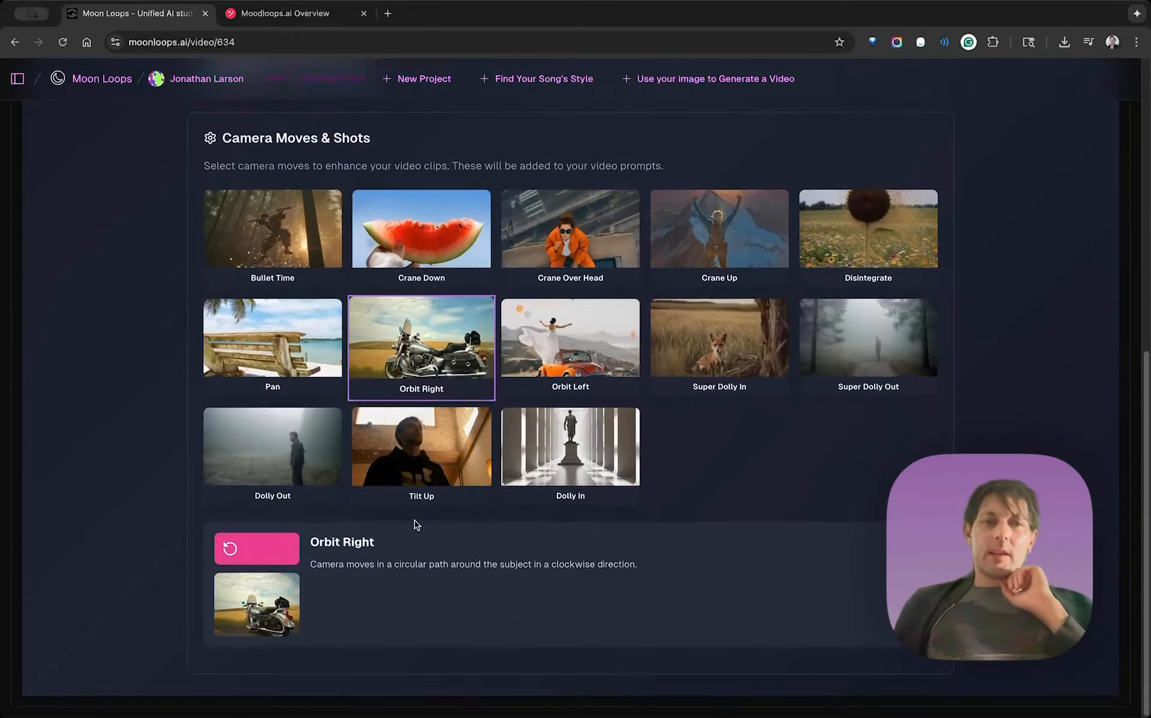
Create a video clip from the available Neon Solitude image with the chosen camera move
scroll(416, 525, "up", 9)
scroll(415, 522, "down", 4)
mouse_move(294, 399)
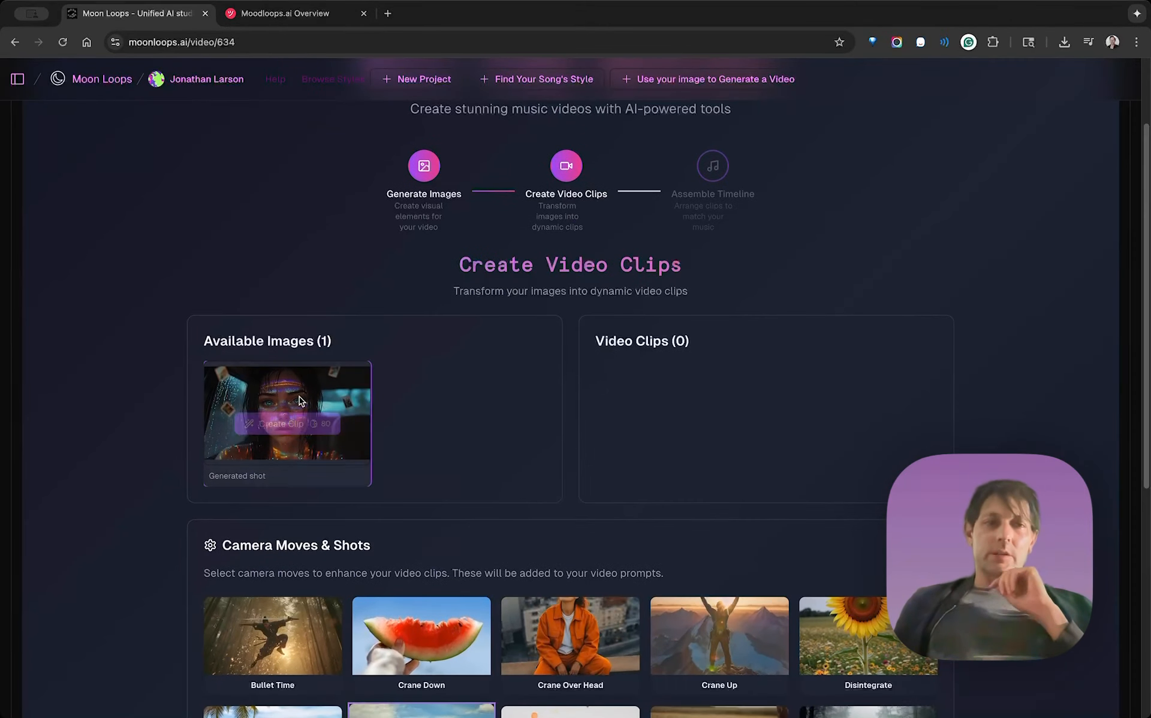
left_click(282, 424)
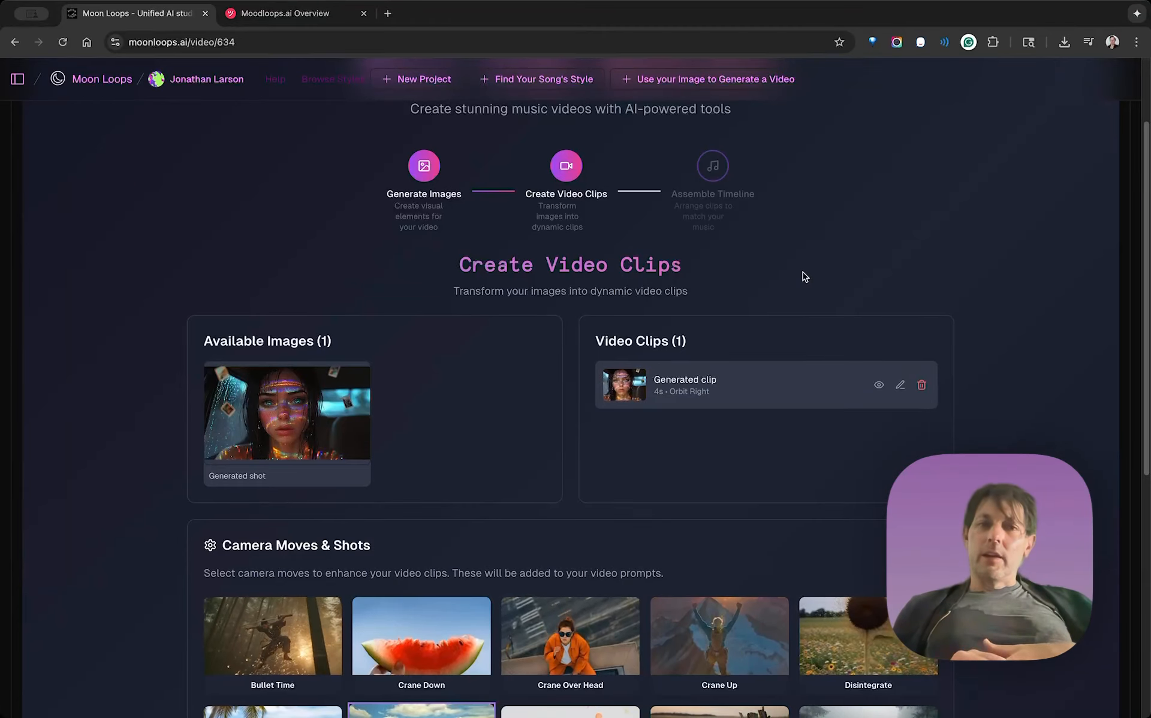
Expand the generated Orbit Right clip and watch its preview
left_click(632, 391)
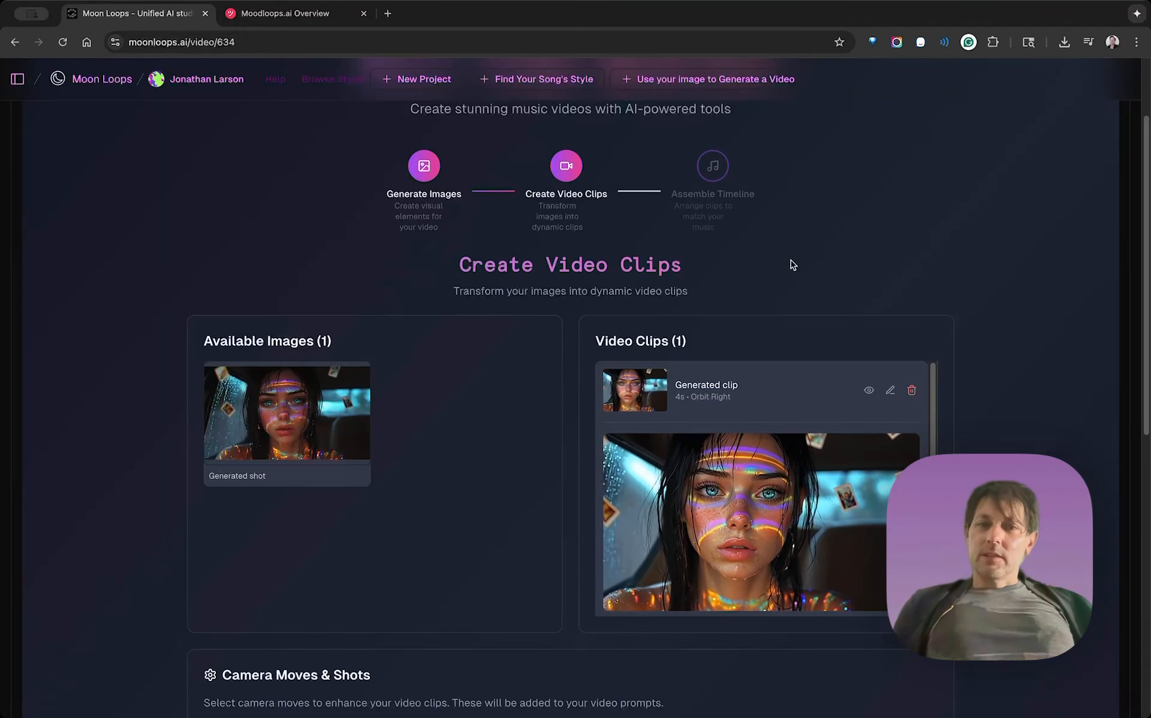
mouse_move(773, 509)
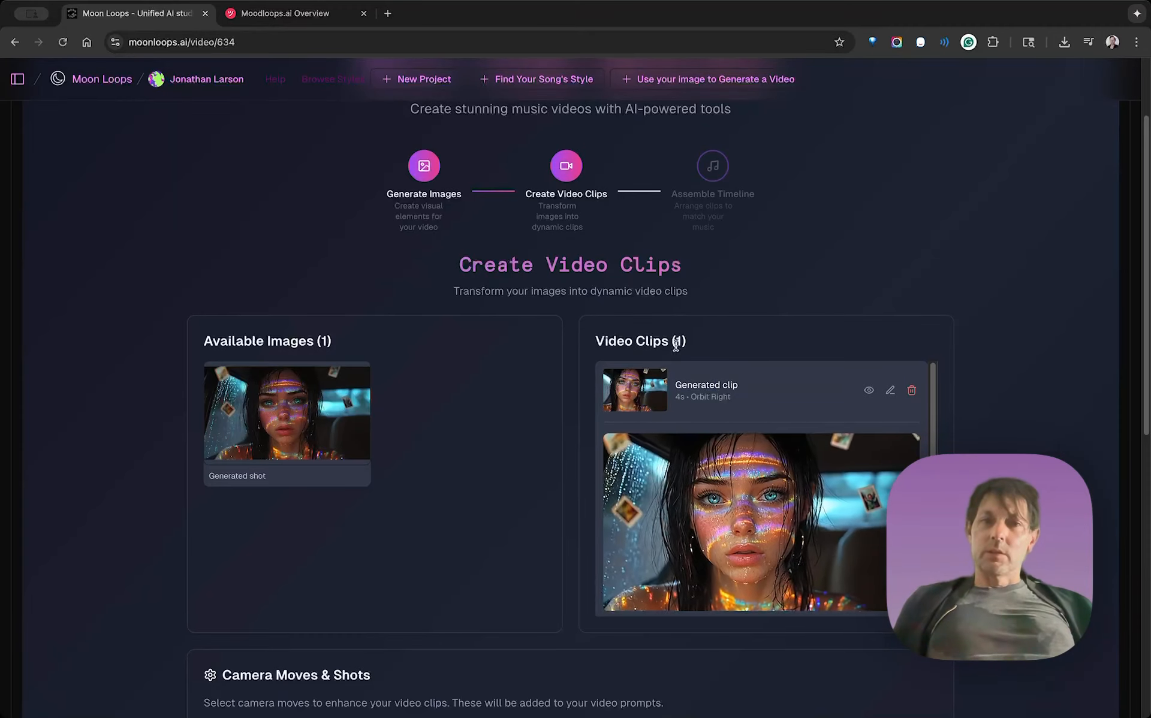
scroll(729, 317, "down", 3)
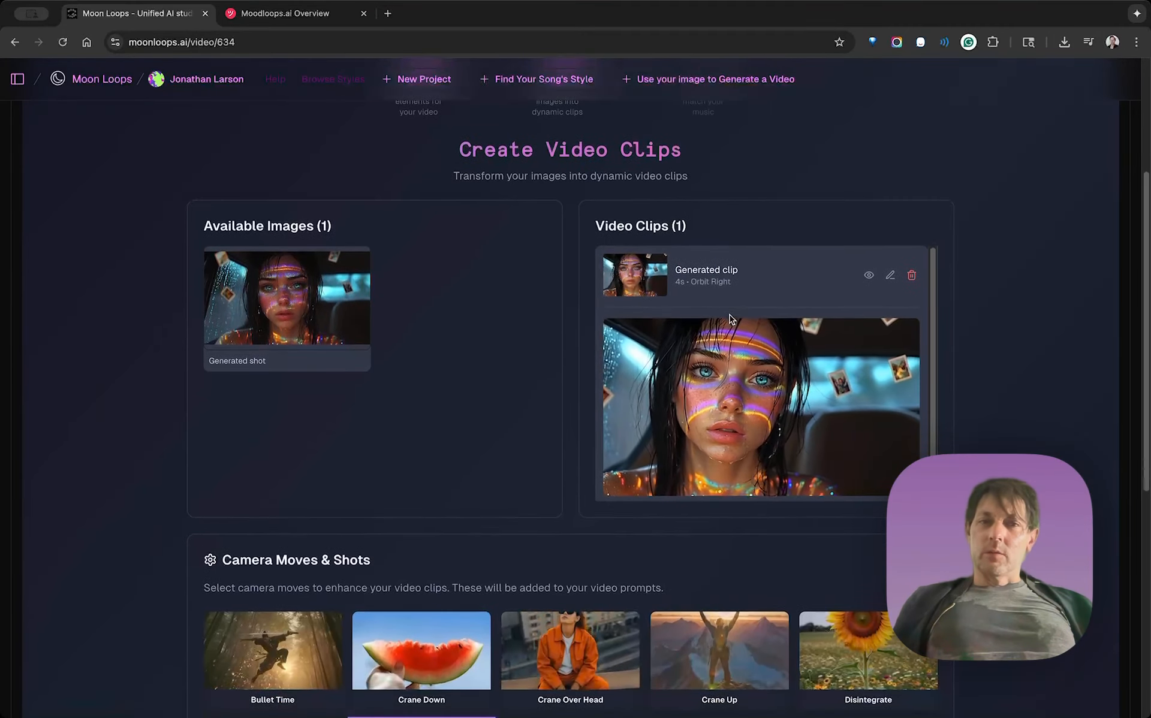
scroll(732, 243, "up", 5)
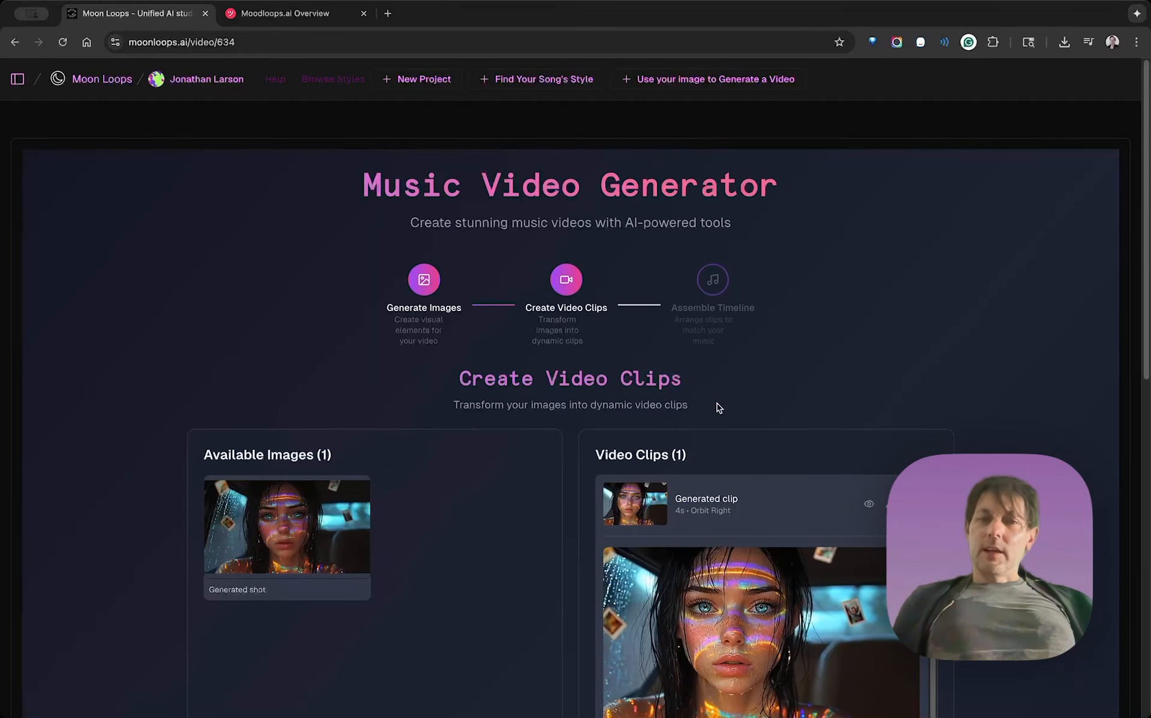
scroll(717, 405, "down", 7)
scroll(493, 283, "up", 5)
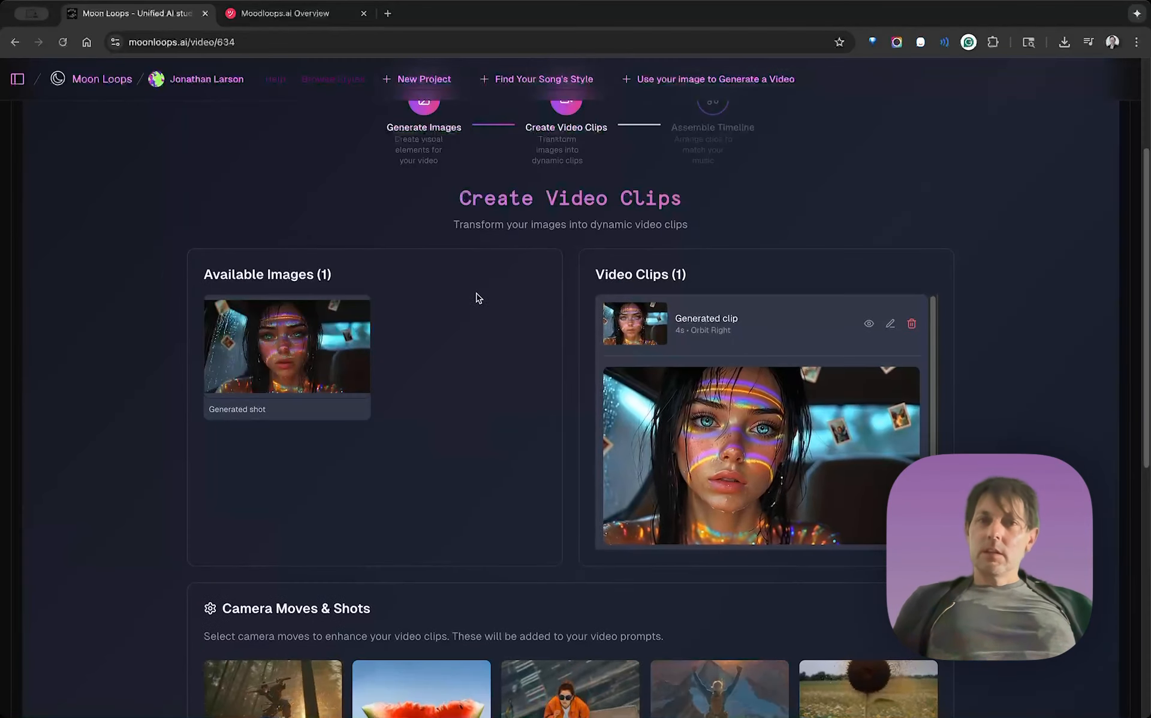
Return to the Generate Images stage, select the Polaroid Memories scene and have an image prompt suggested for it
left_click(424, 178)
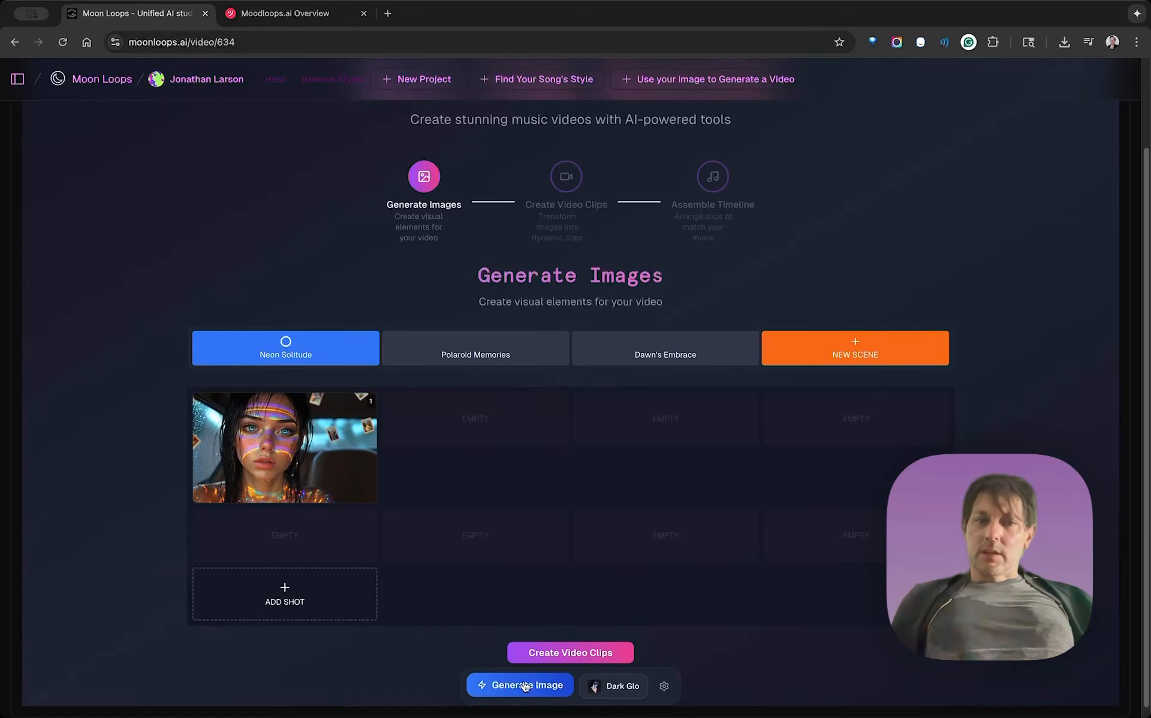
left_click(563, 690)
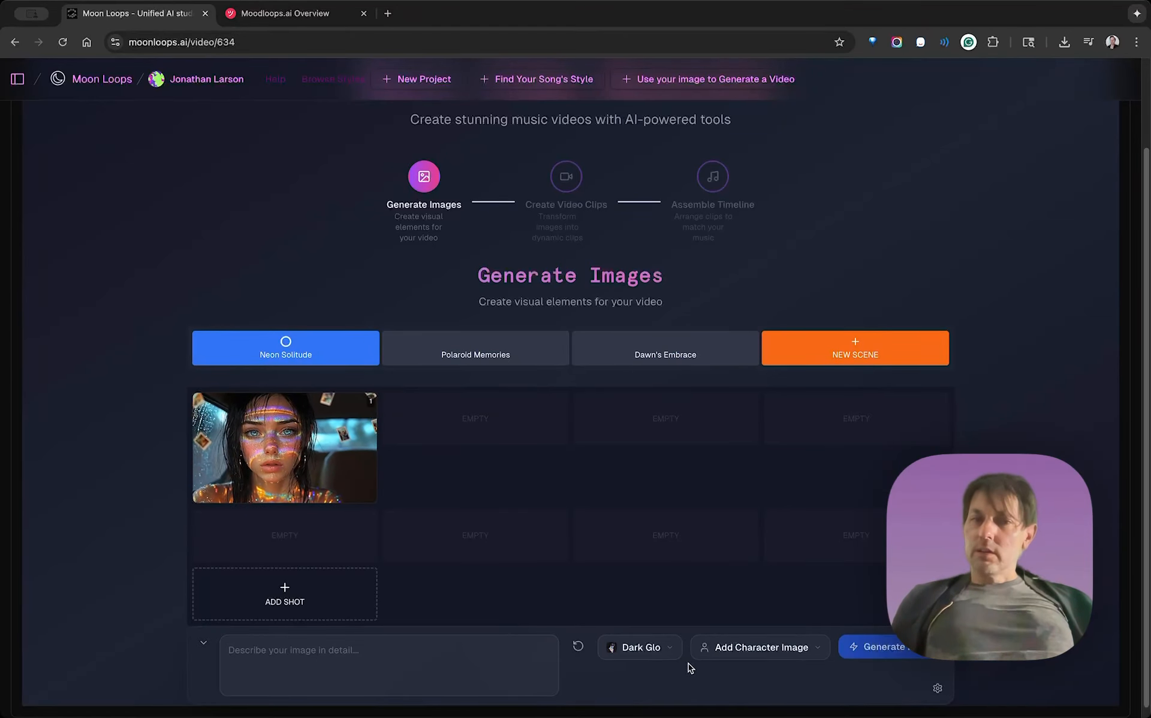
left_click(579, 649)
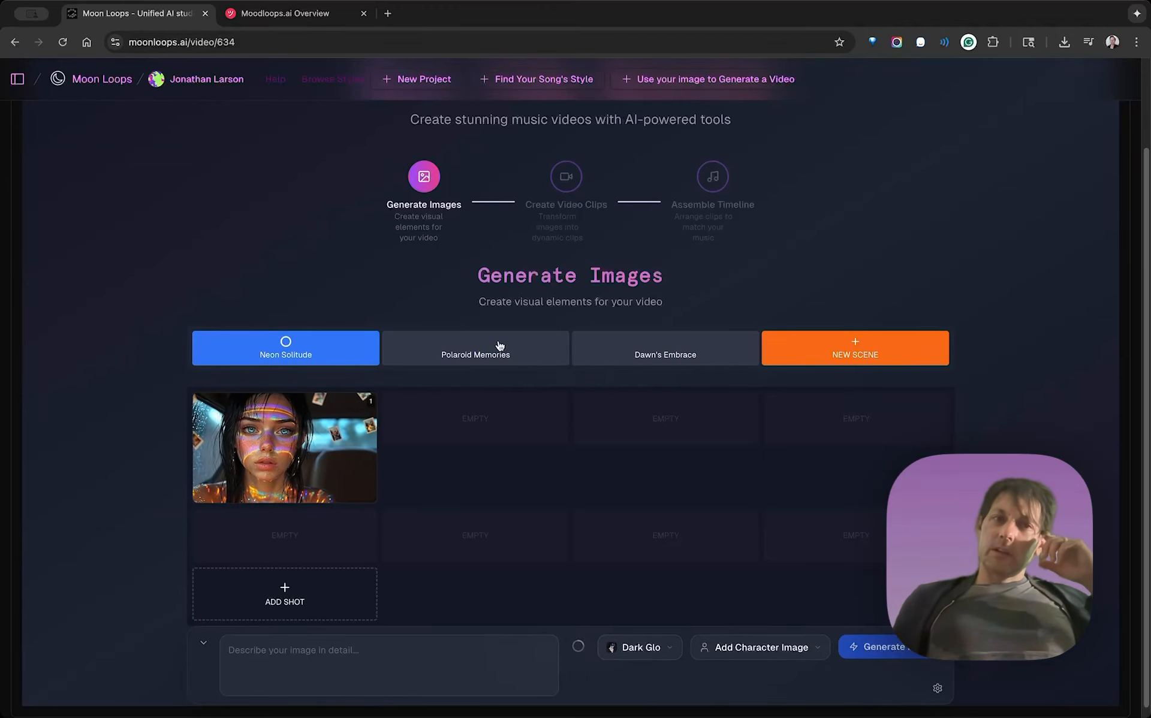
left_click(482, 351)
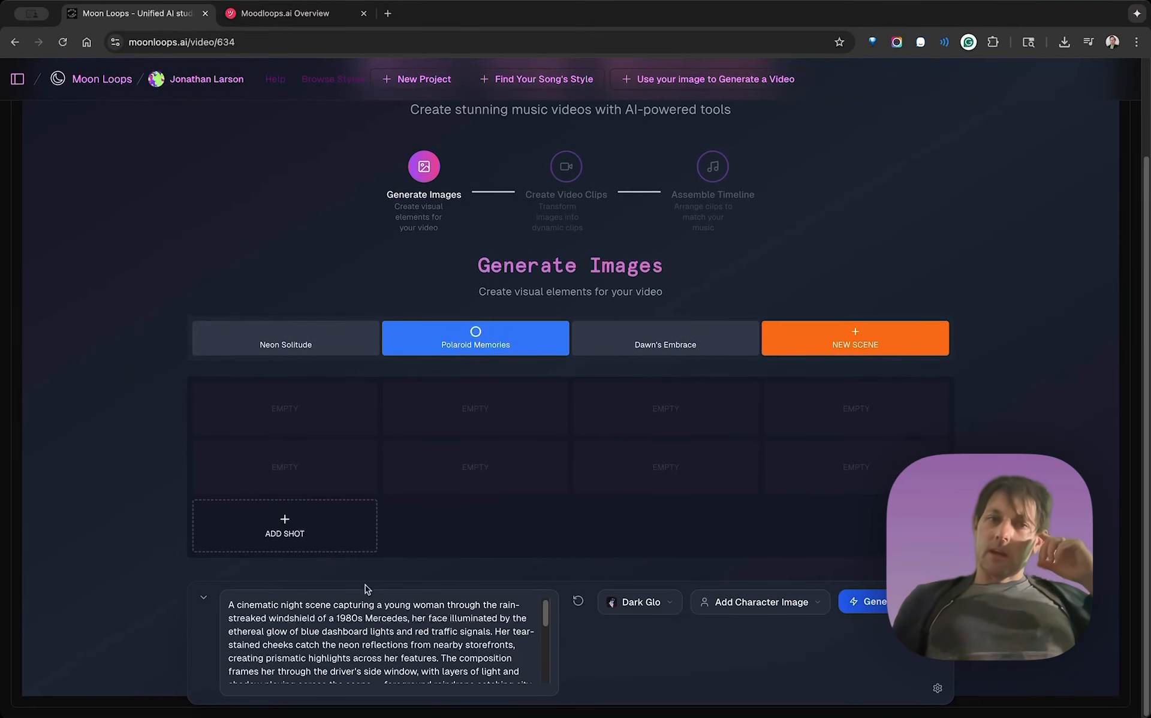
left_click(579, 601)
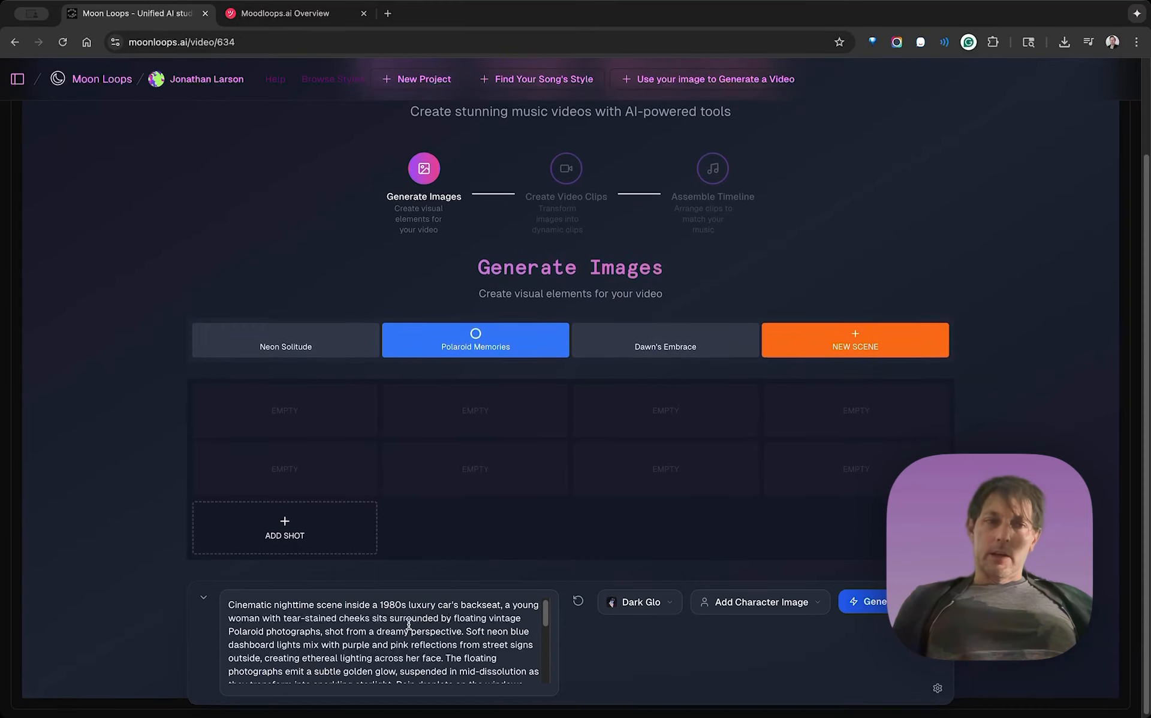
Read through the suggested Polaroid Memories prompt, check the generation settings and generate the scene's image
scroll(408, 625, "down", 5)
scroll(387, 637, "up", 5)
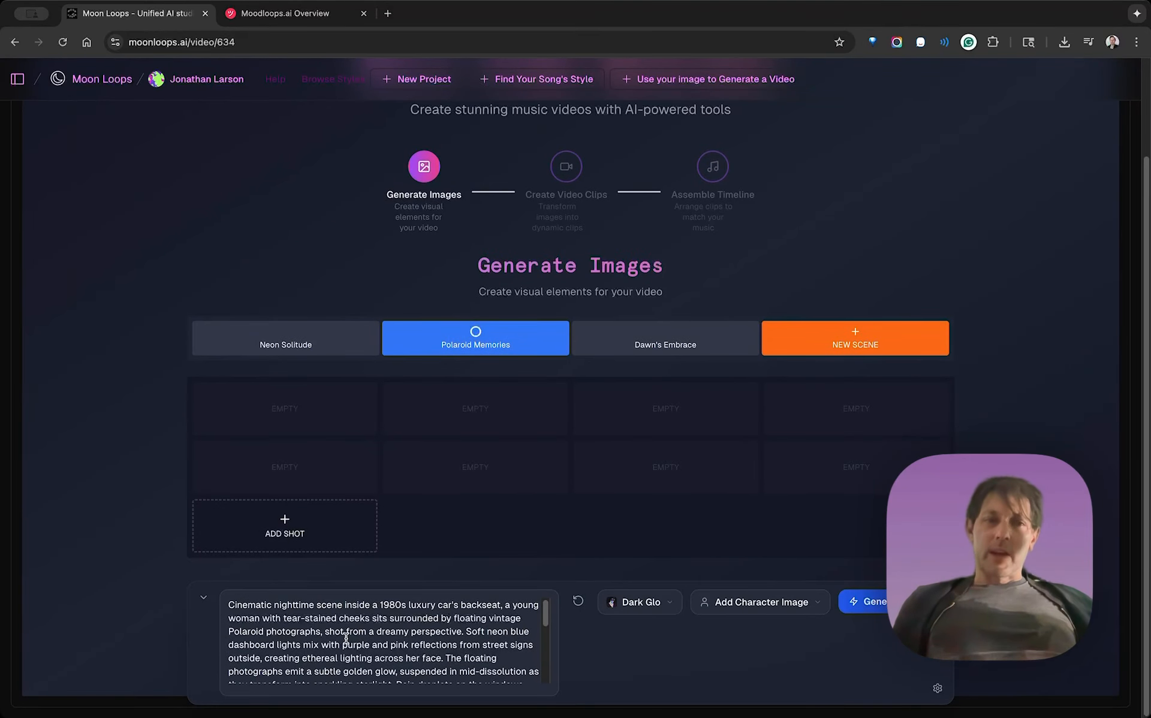
scroll(346, 638, "down", 3)
scroll(346, 639, "up", 3)
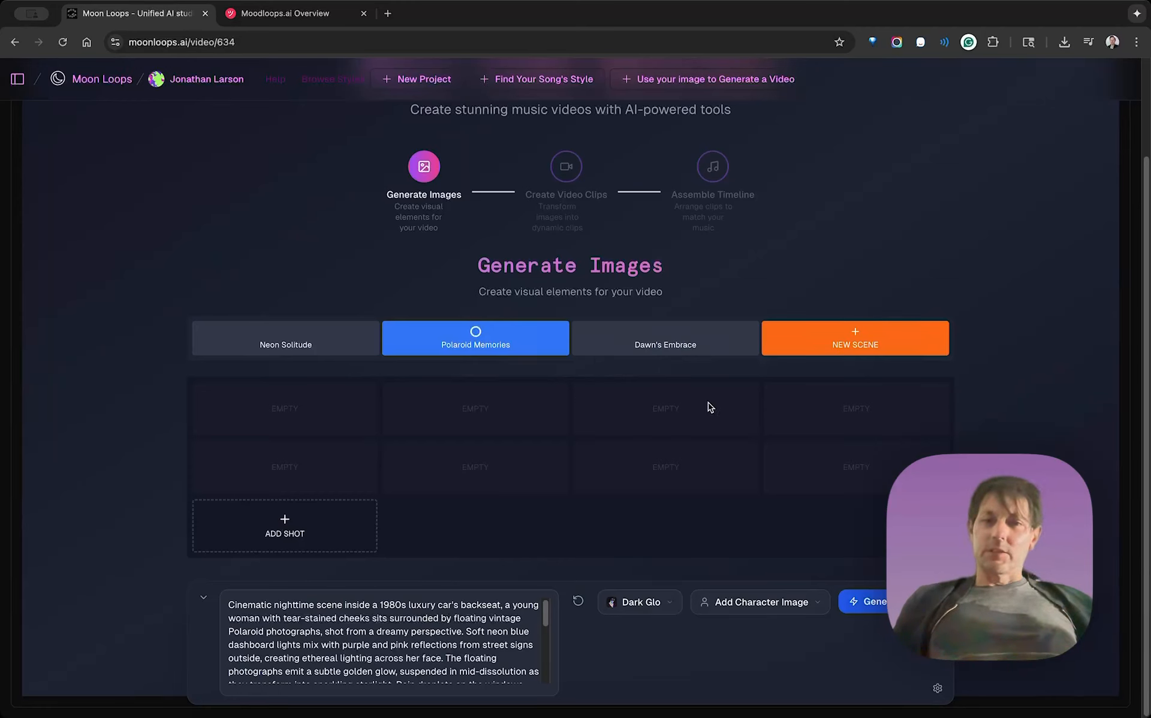
left_click(937, 689)
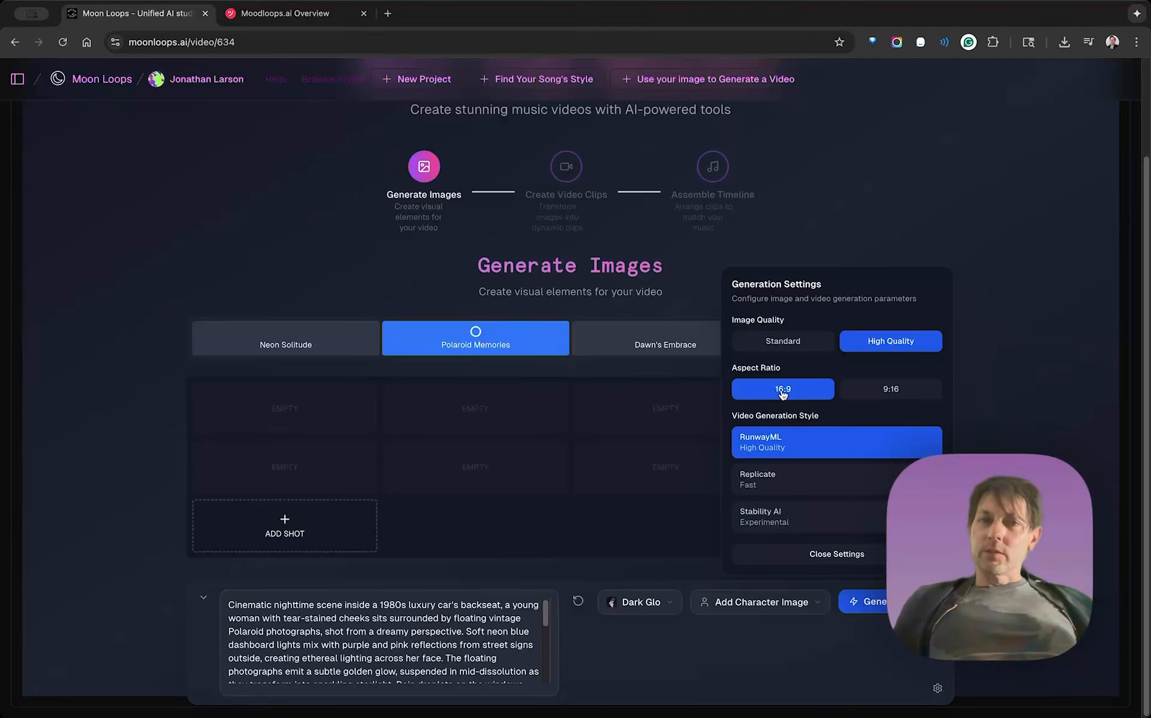
left_click(938, 690)
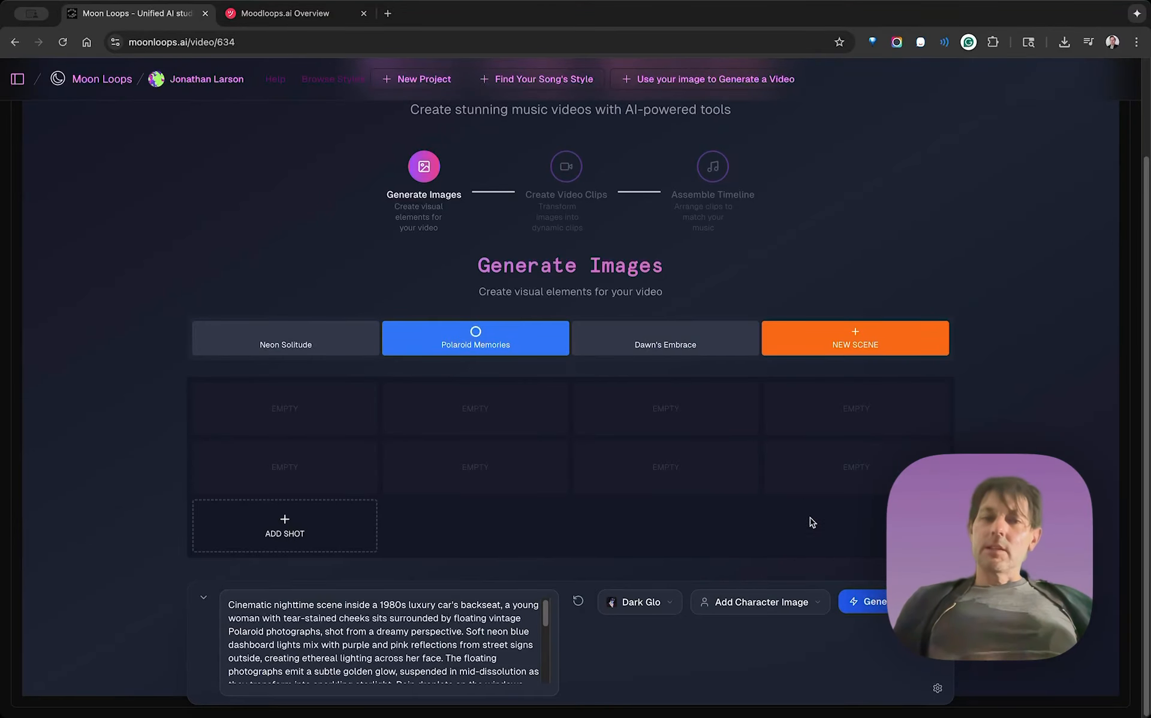
left_click(880, 603)
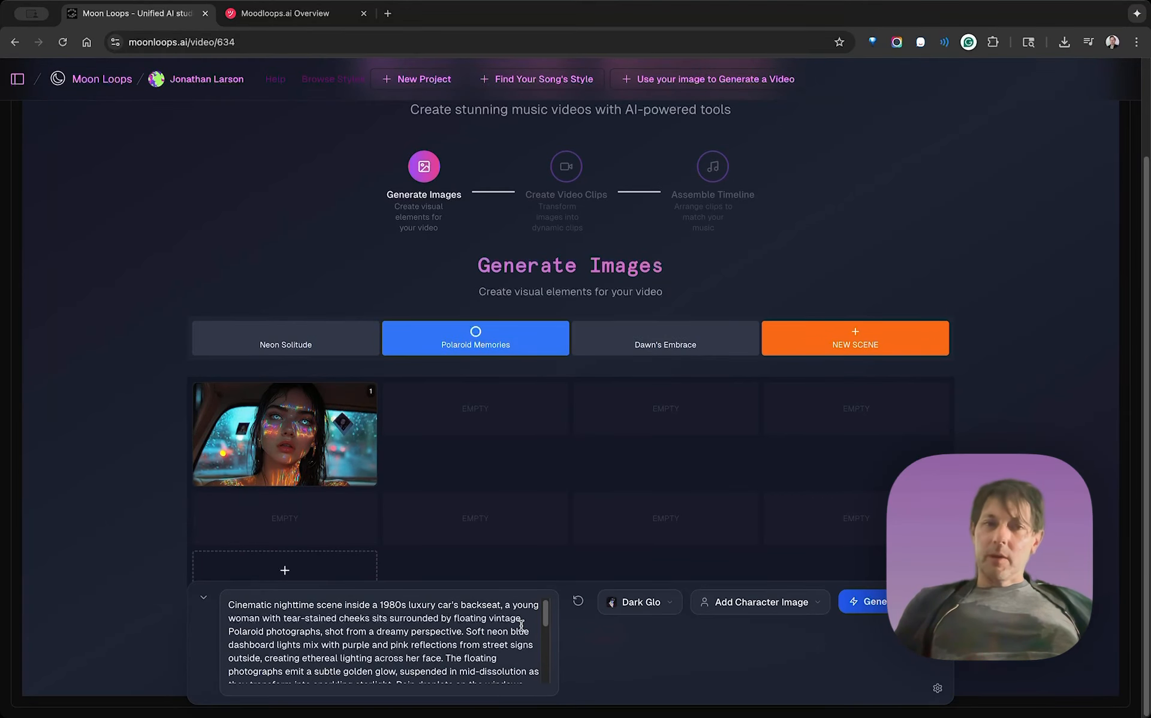
Enlarge the generated Polaroid Memories image and collapse the prompt panel covering it
scroll(449, 634, "down", 3)
scroll(449, 634, "up", 3)
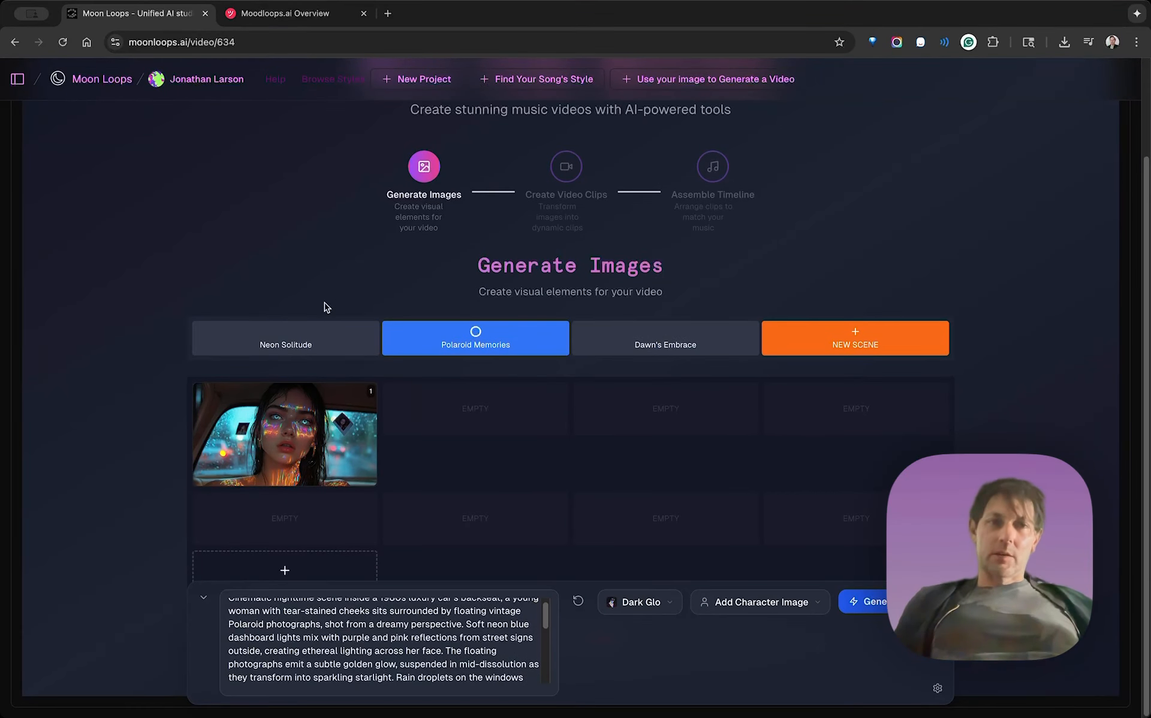
left_click(289, 451)
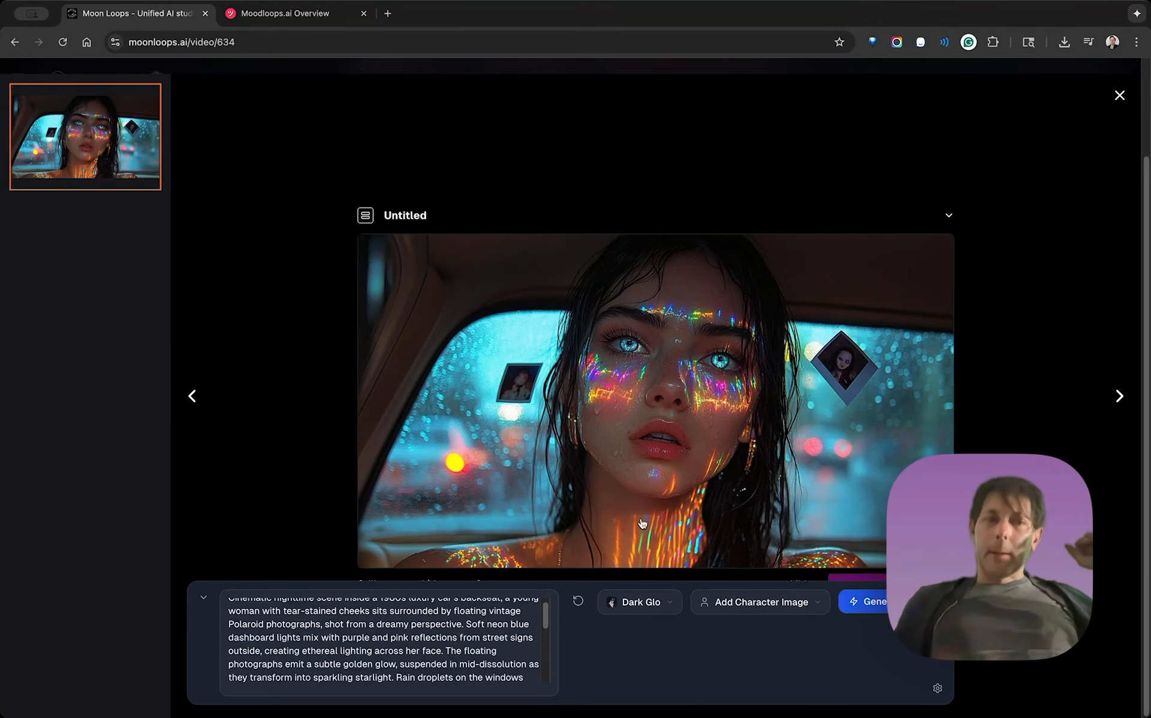
left_click(203, 598)
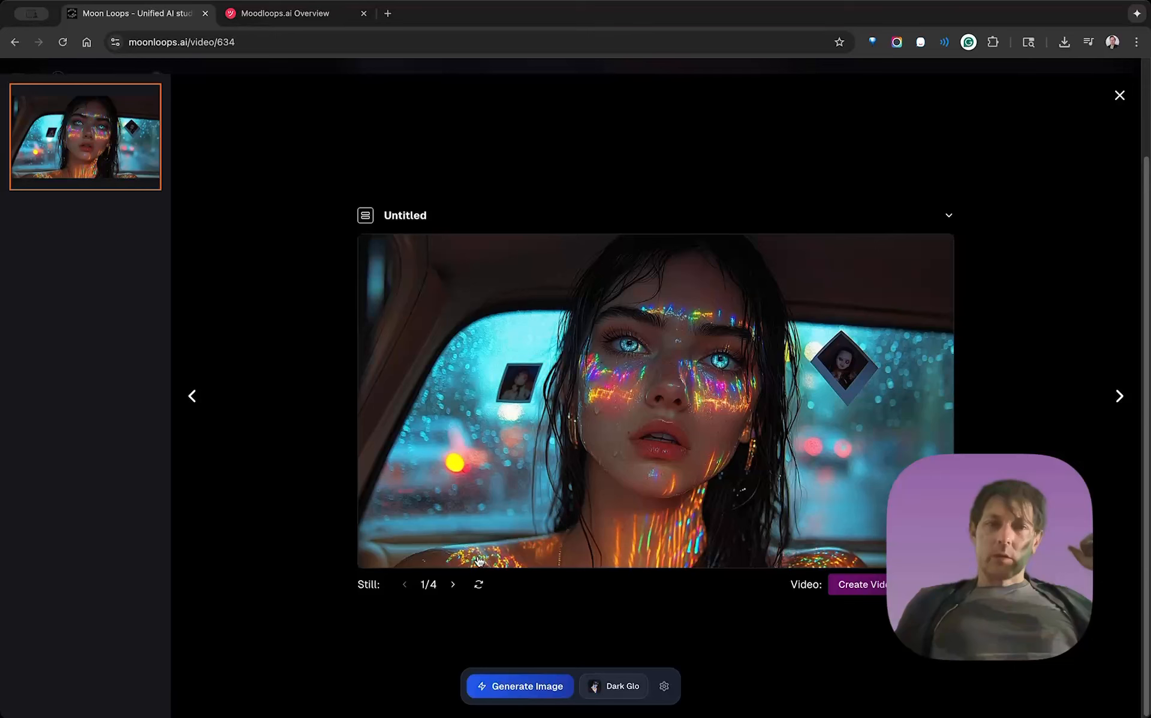
Compare the four generated Polaroid Memories stills, return to the first one and close the enlarged view
left_click(454, 585)
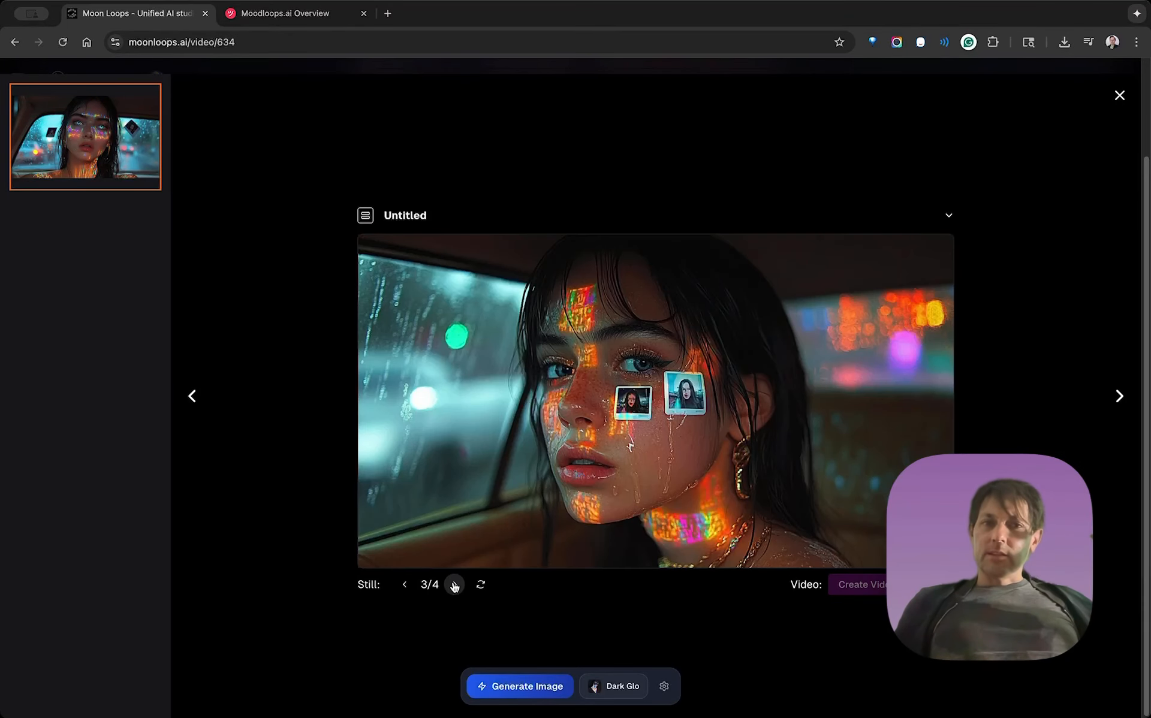
left_click(455, 585)
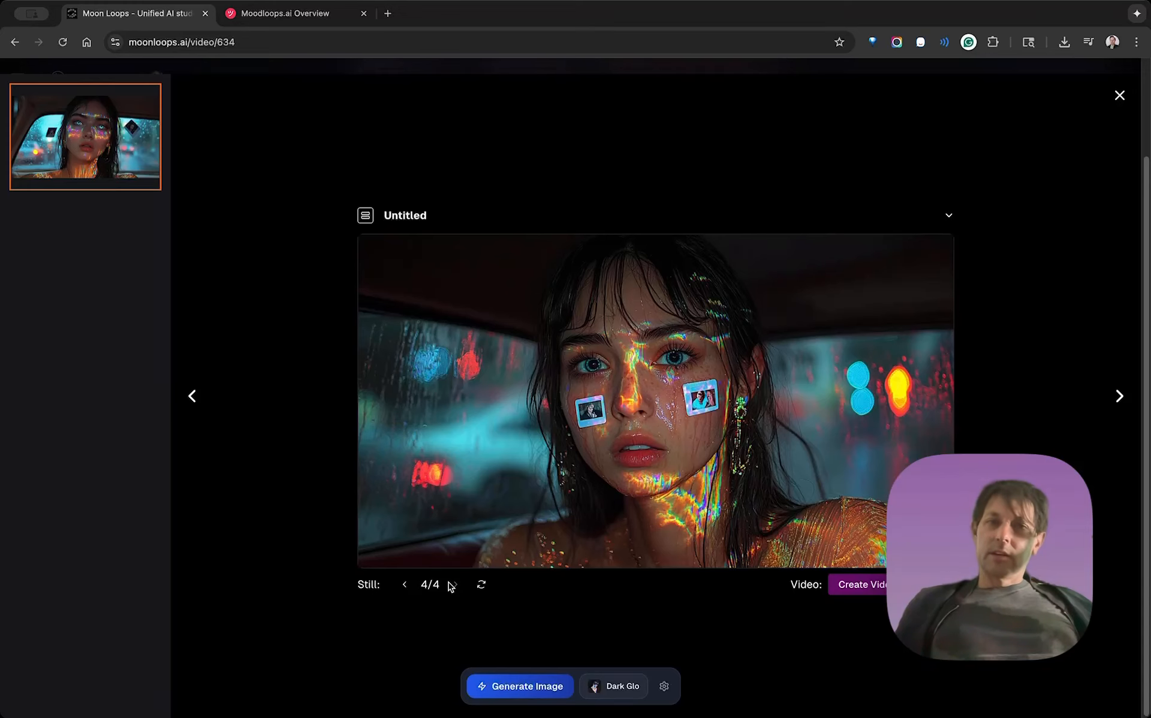
left_click(405, 585)
left_click(405, 585)
left_click(404, 586)
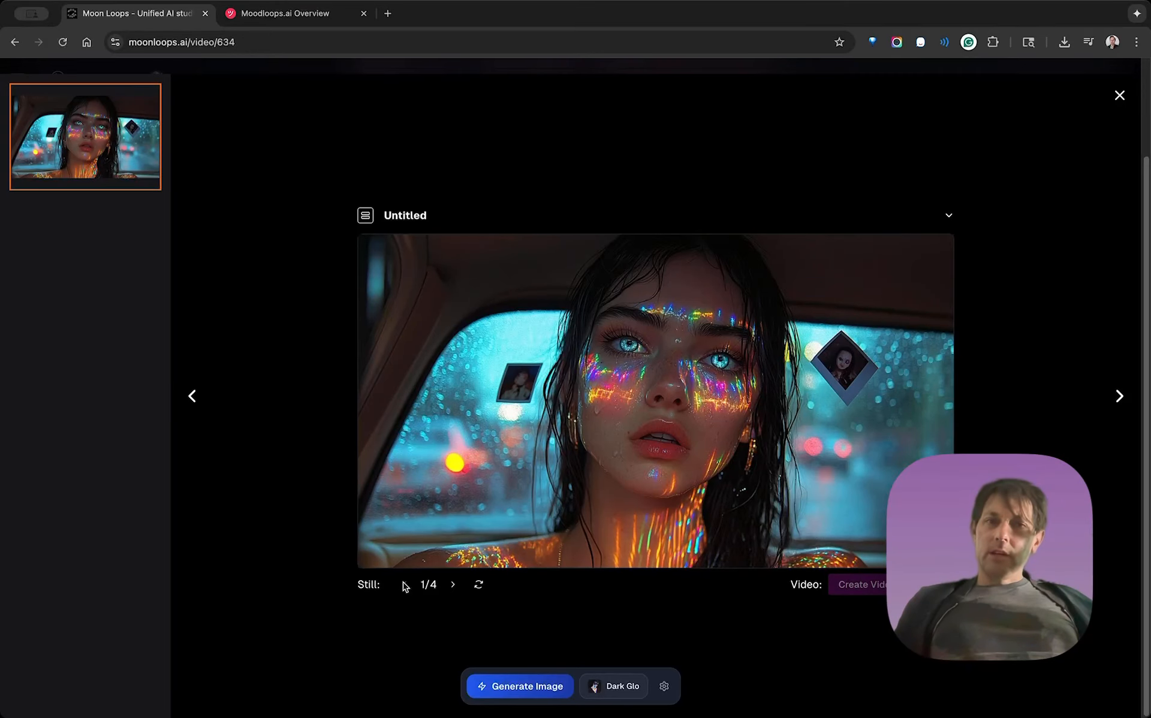
left_click(454, 586)
left_click(455, 586)
left_click(455, 586)
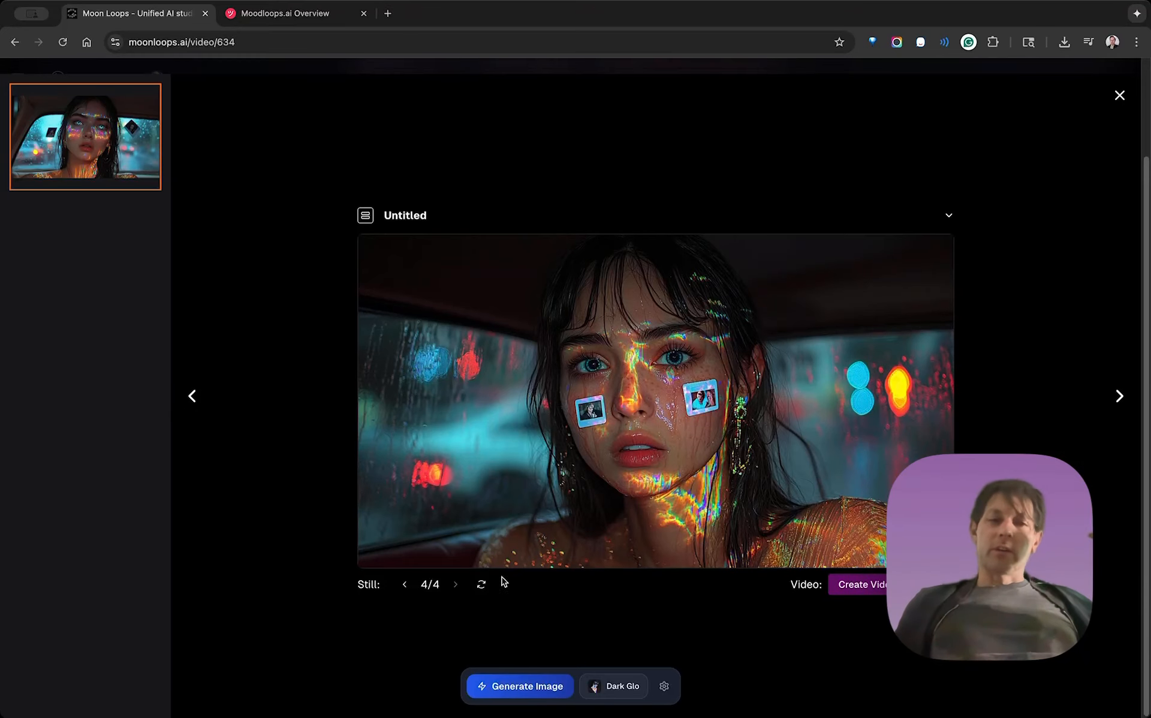
left_click(405, 585)
left_click(404, 584)
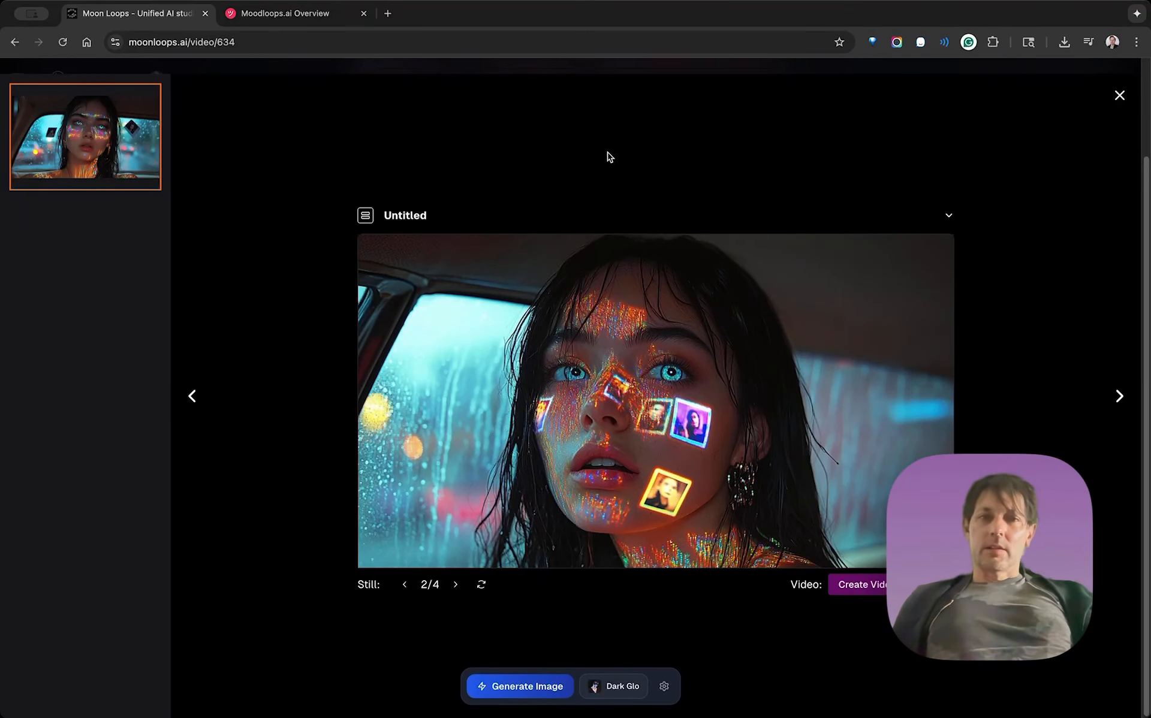
left_click(405, 585)
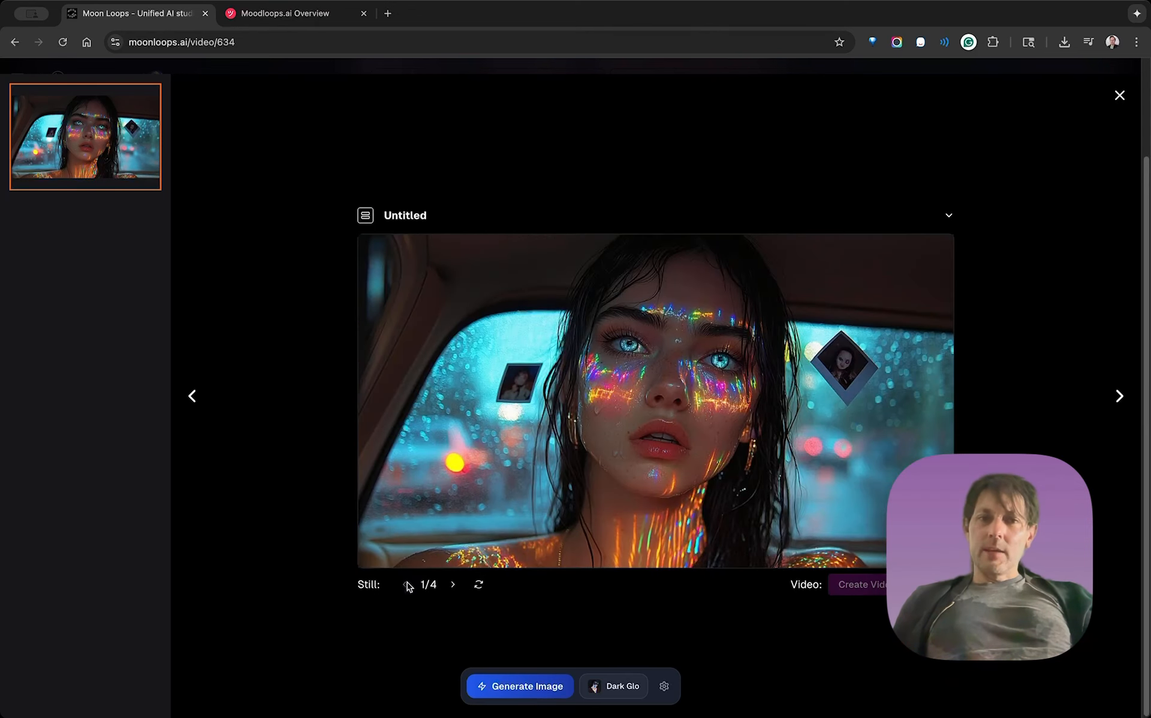
key("Escape")
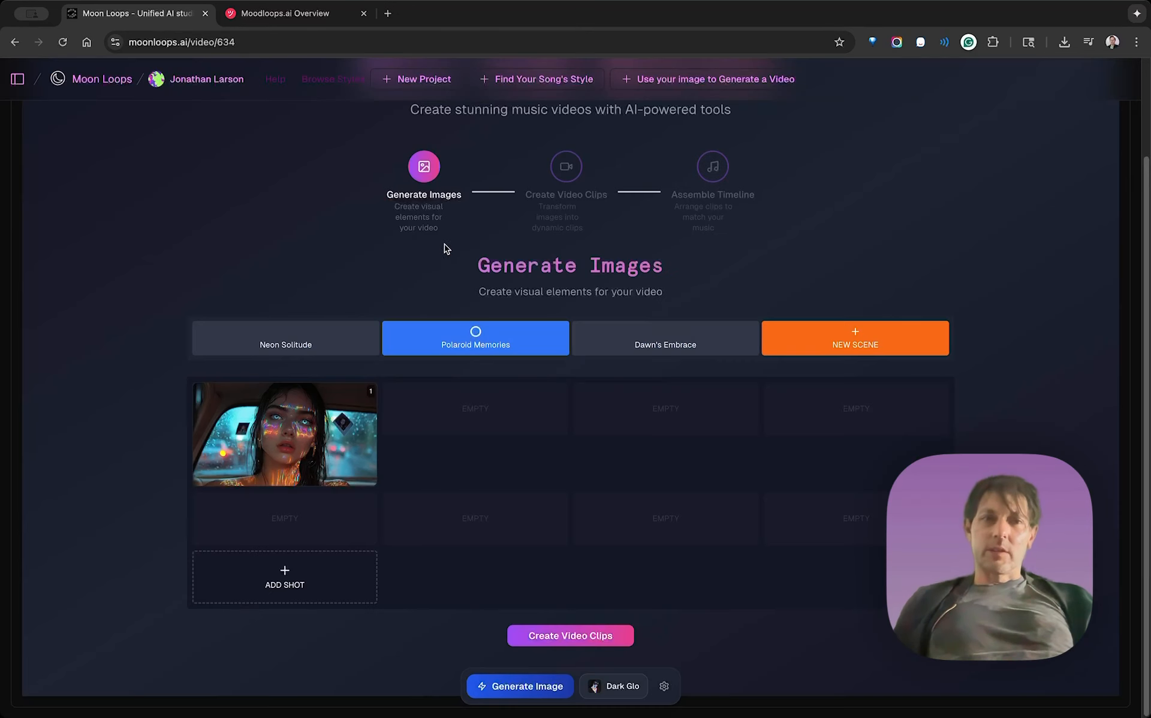
Switch between the Neon Solitude and Polaroid Memories scenes to compare their images, ending on Polaroid Memories
left_click(298, 346)
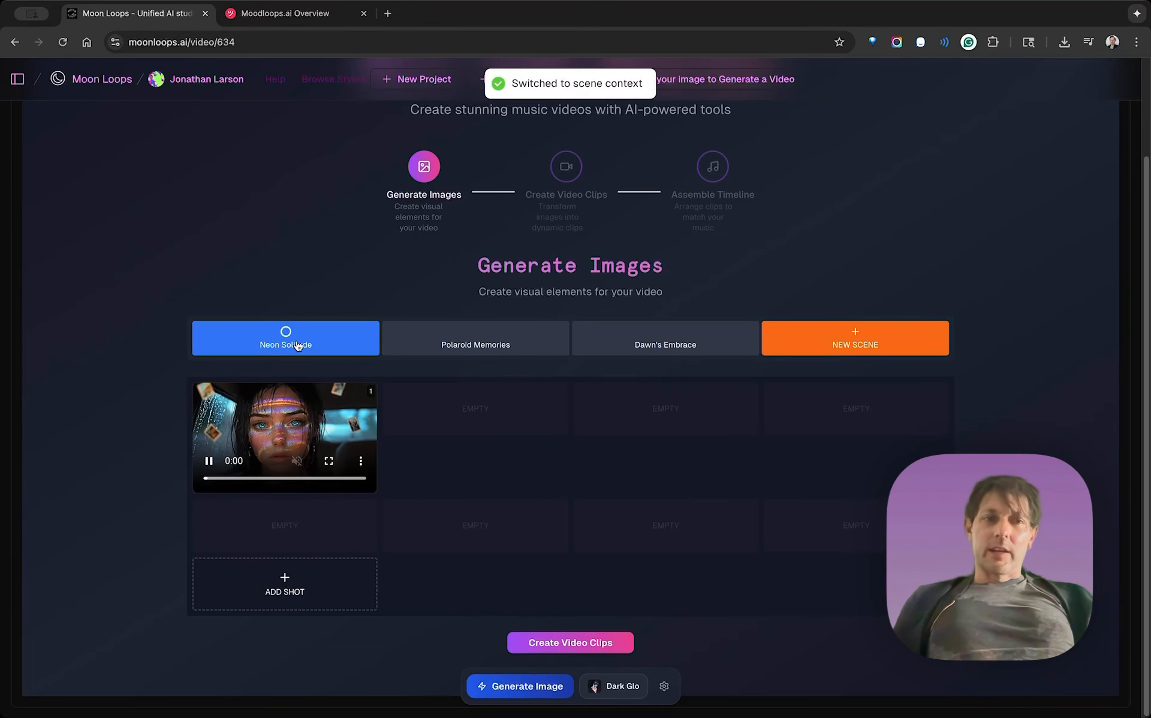
left_click(442, 341)
left_click(334, 348)
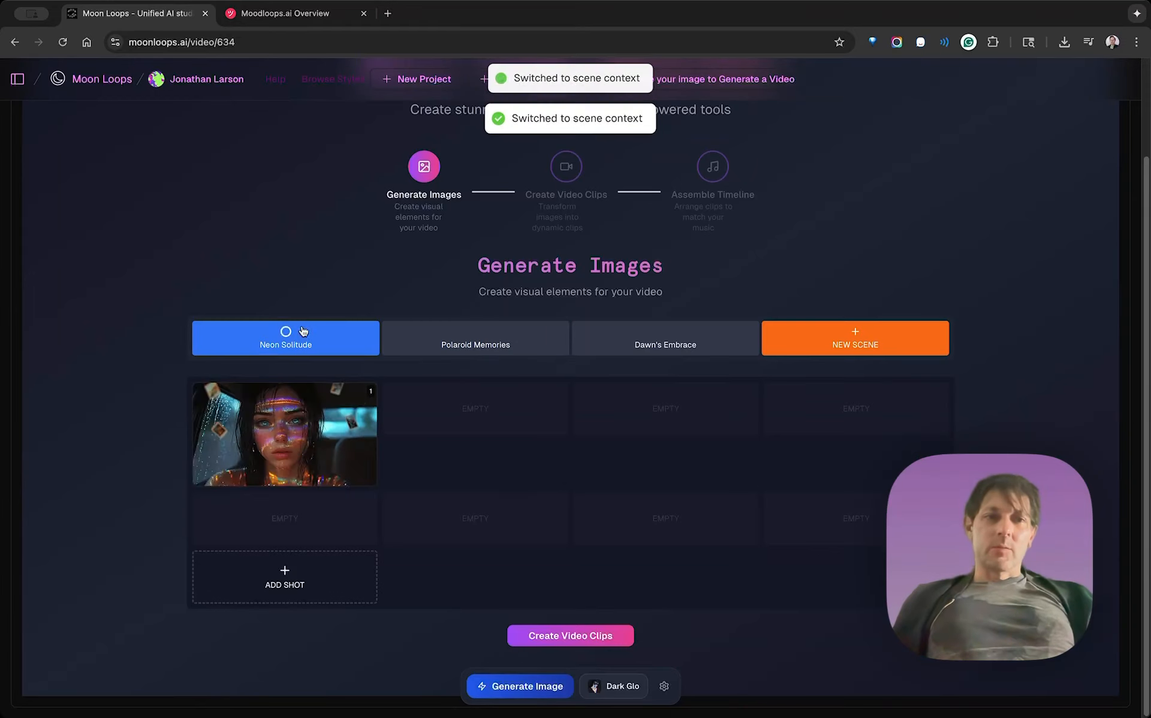
left_click(493, 354)
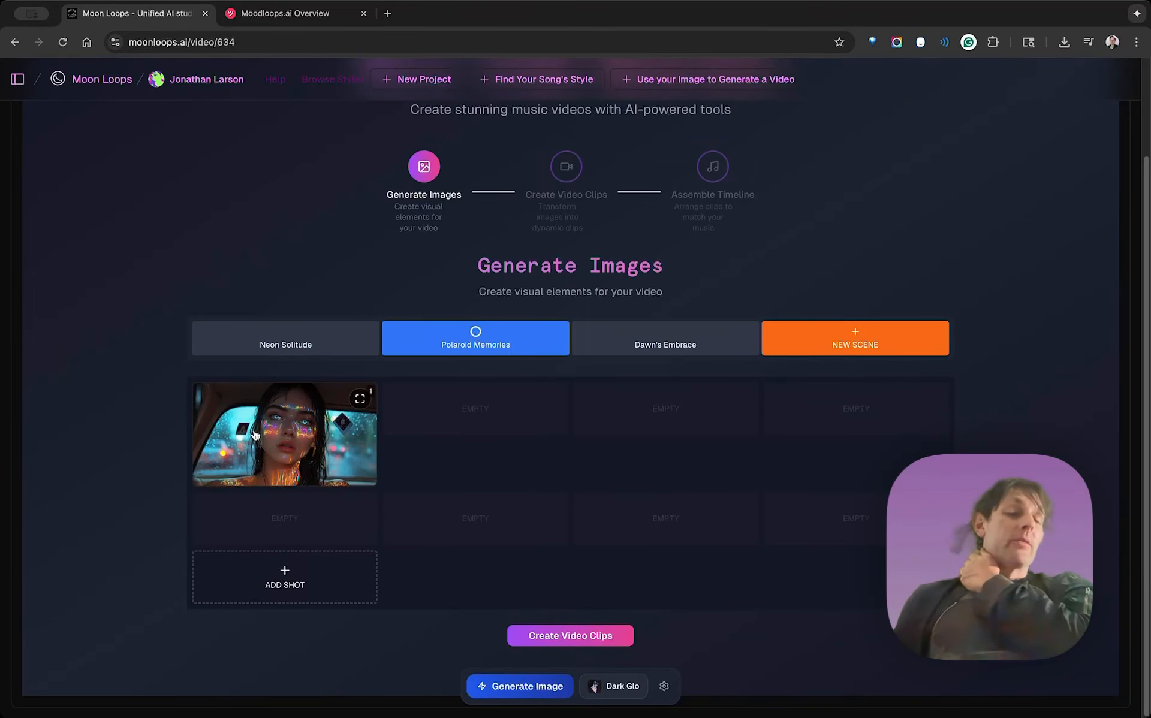
Go to the Create Video Clips stage and create a clip from the Polaroid Memories image with the Dolly Out camera move
left_click(566, 168)
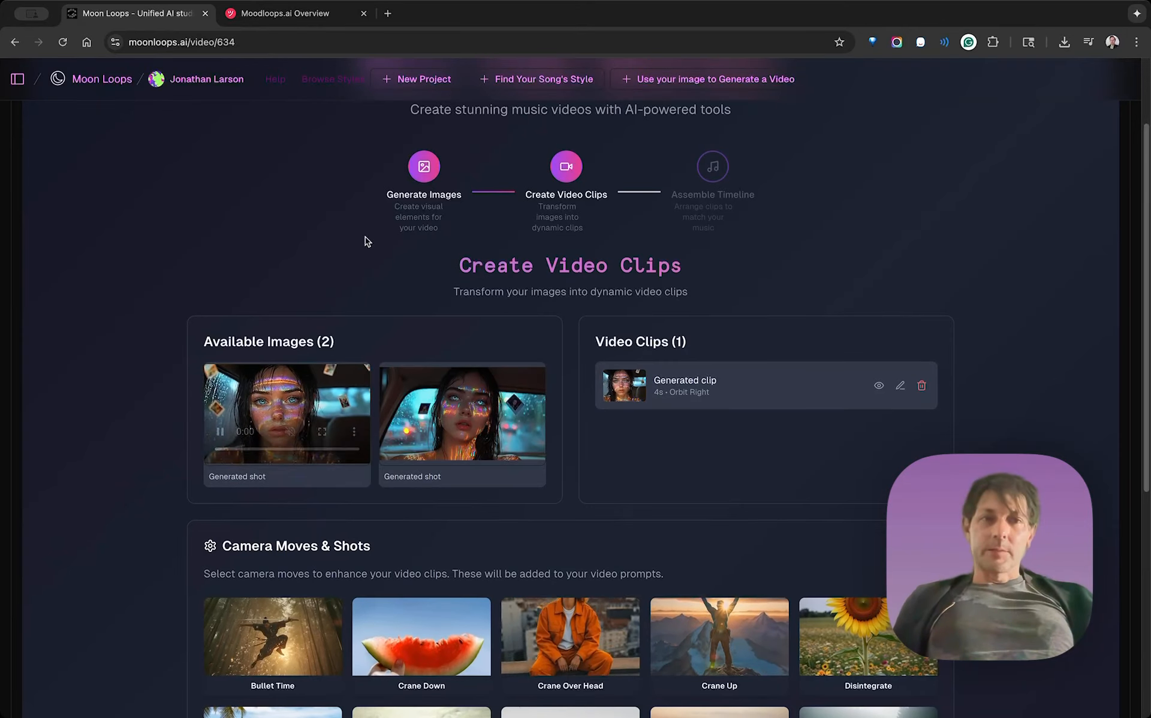
scroll(493, 503, "down", 2)
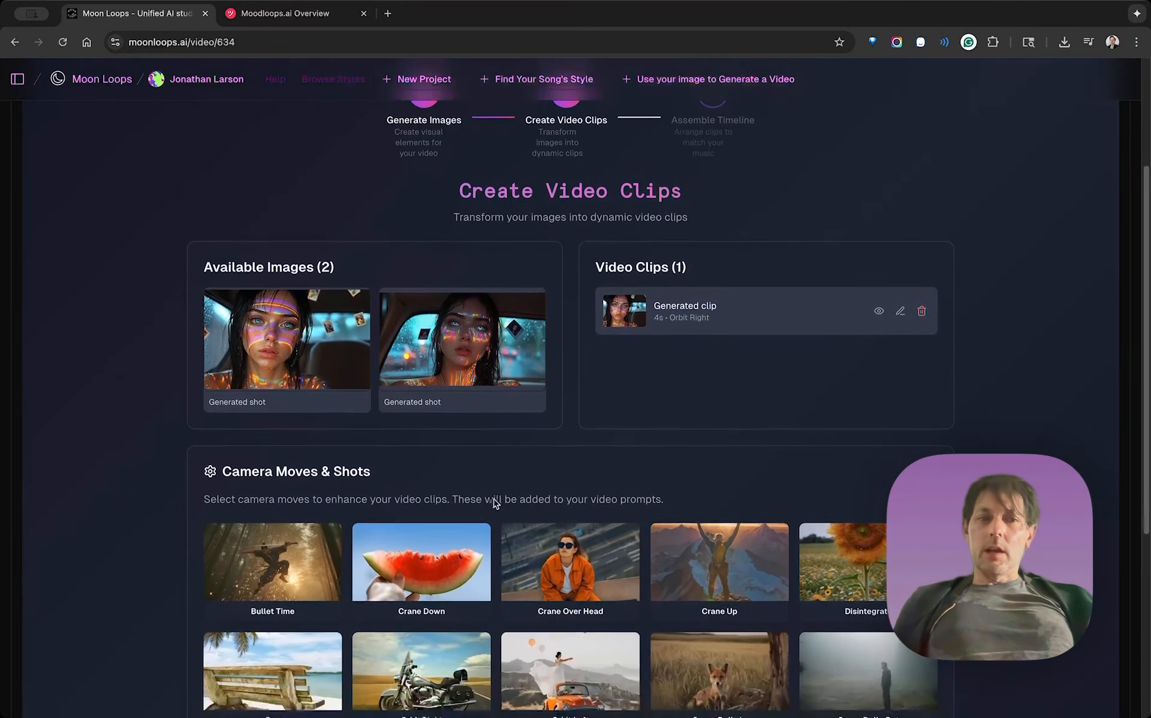
scroll(432, 408, "down", 3)
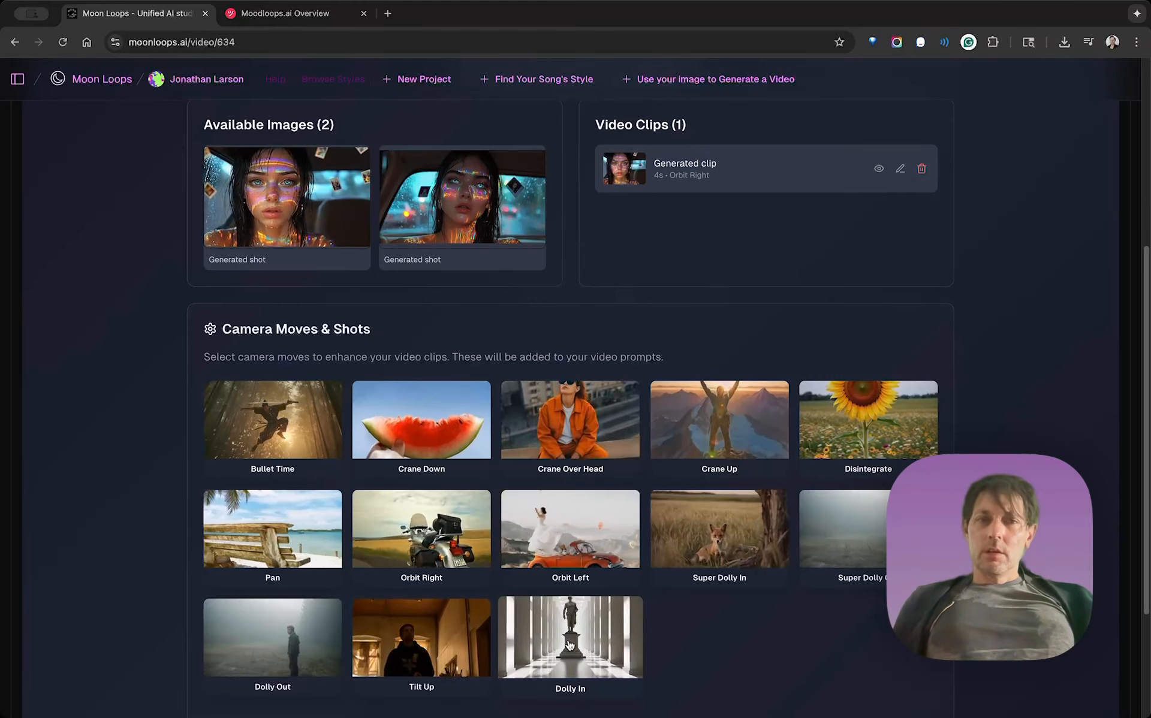
left_click(268, 644)
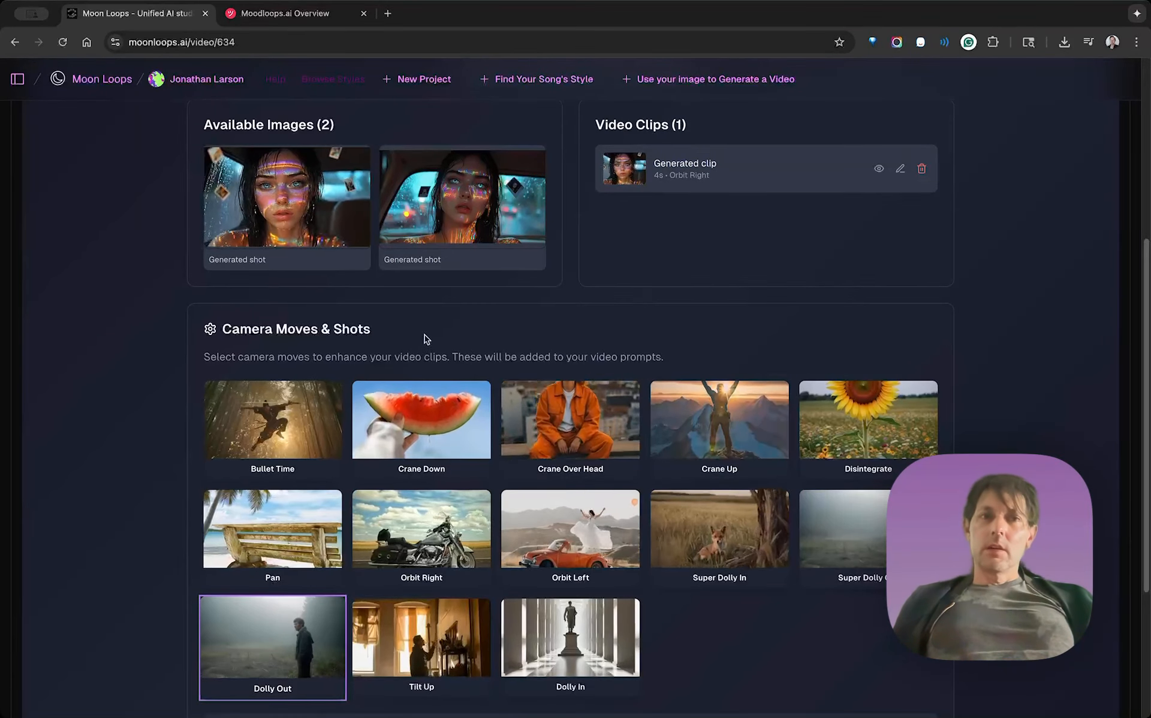
left_click(466, 208)
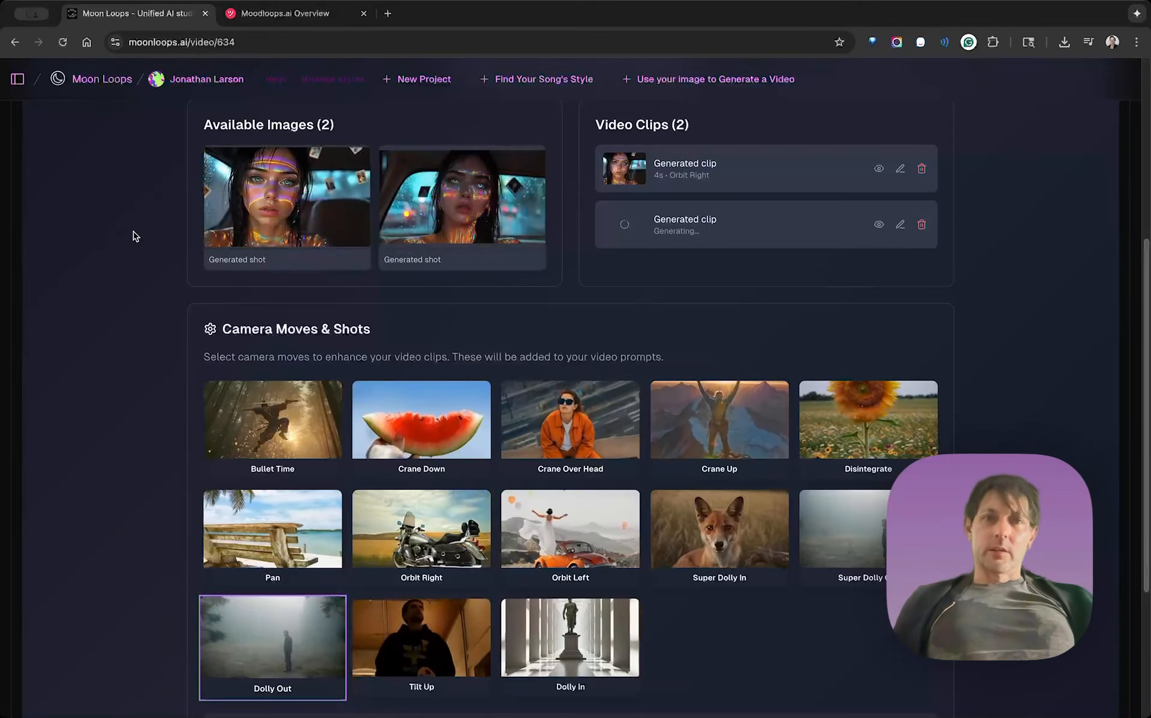
Expand the generated Dolly Out clip, watch its preview and collapse it again
scroll(134, 237, "up", 1)
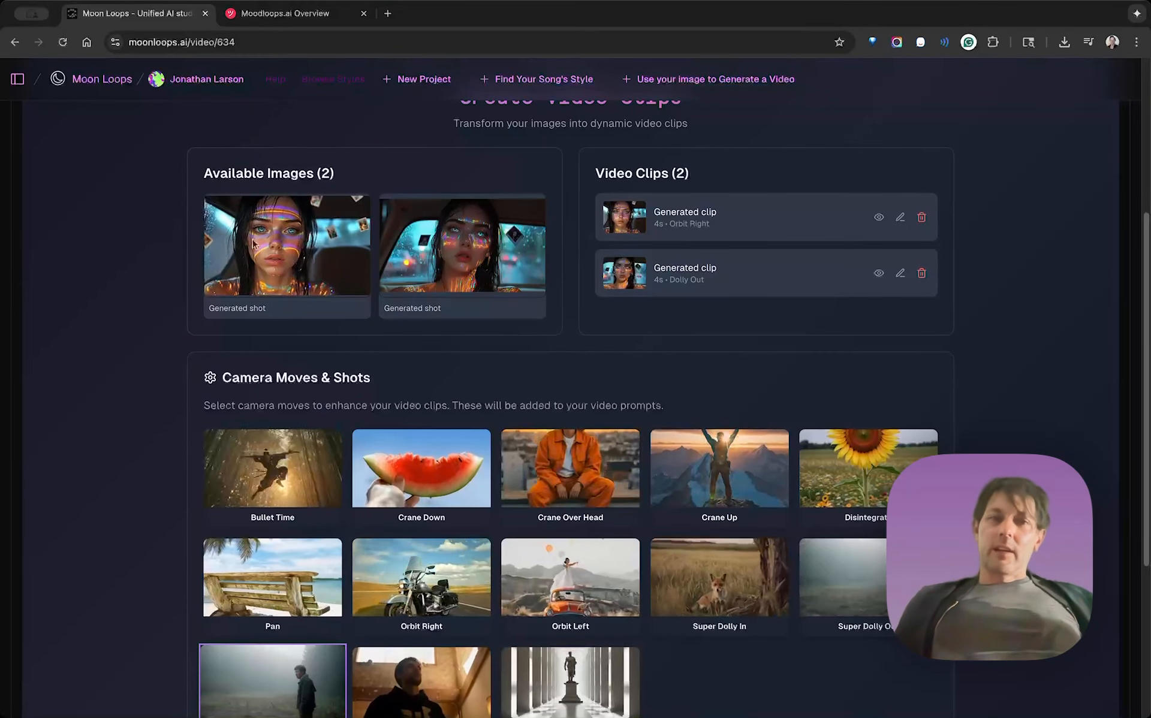
left_click(657, 275)
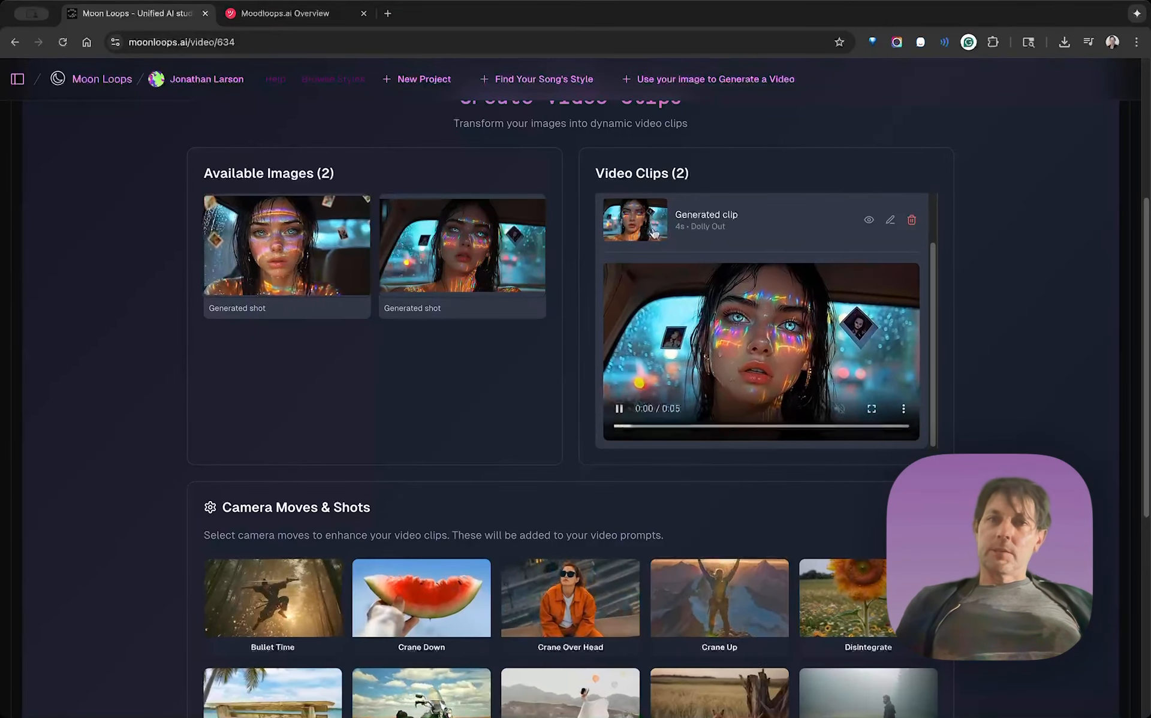
left_click(650, 225)
scroll(633, 280, "up", 4)
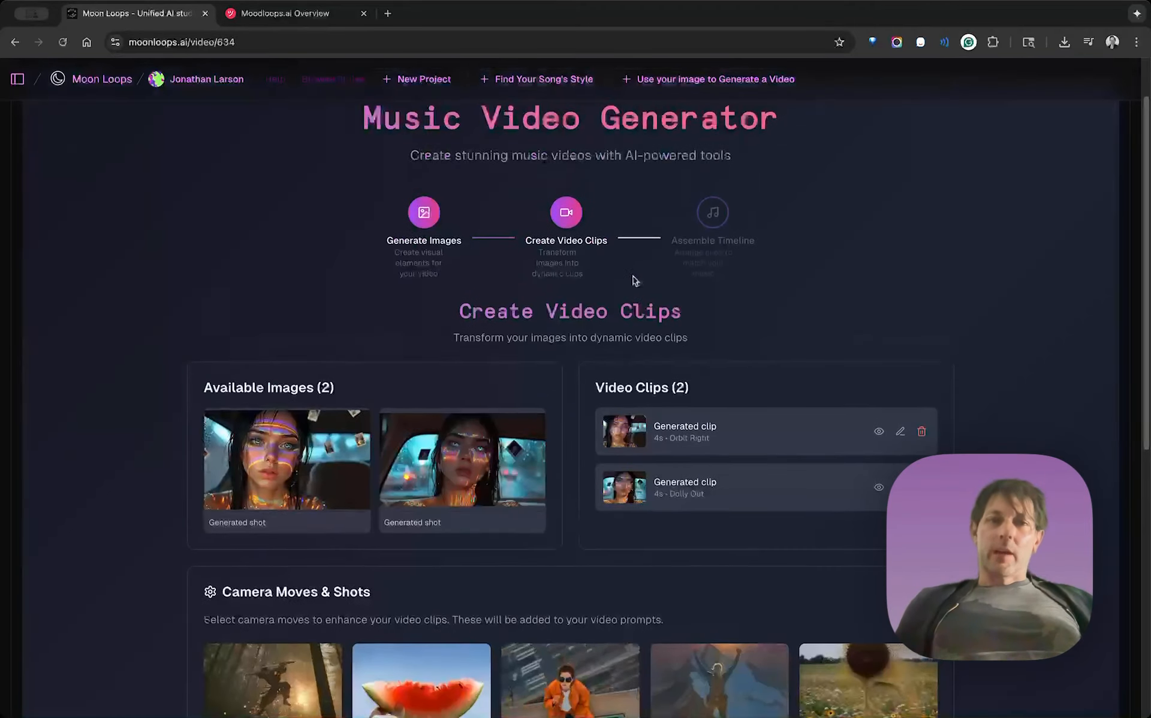
Go to the Assemble Timeline stage and look over the preview, audio track, timeline sections and available shots
left_click(720, 214)
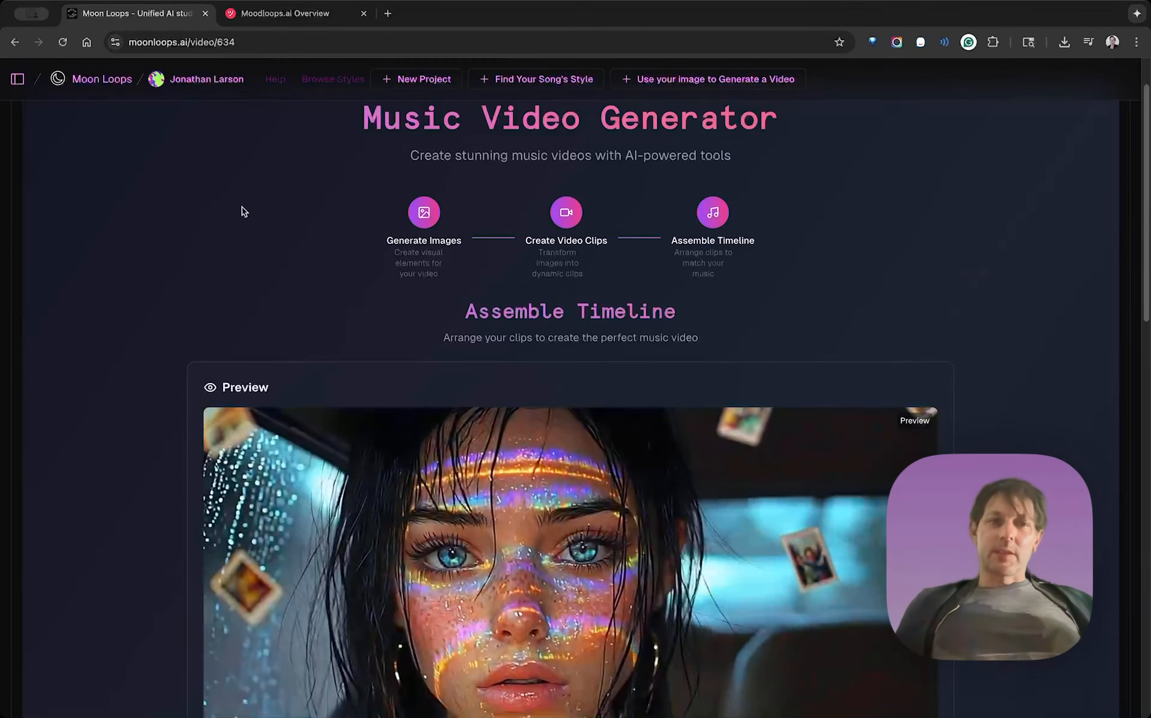
scroll(74, 435, "down", 5)
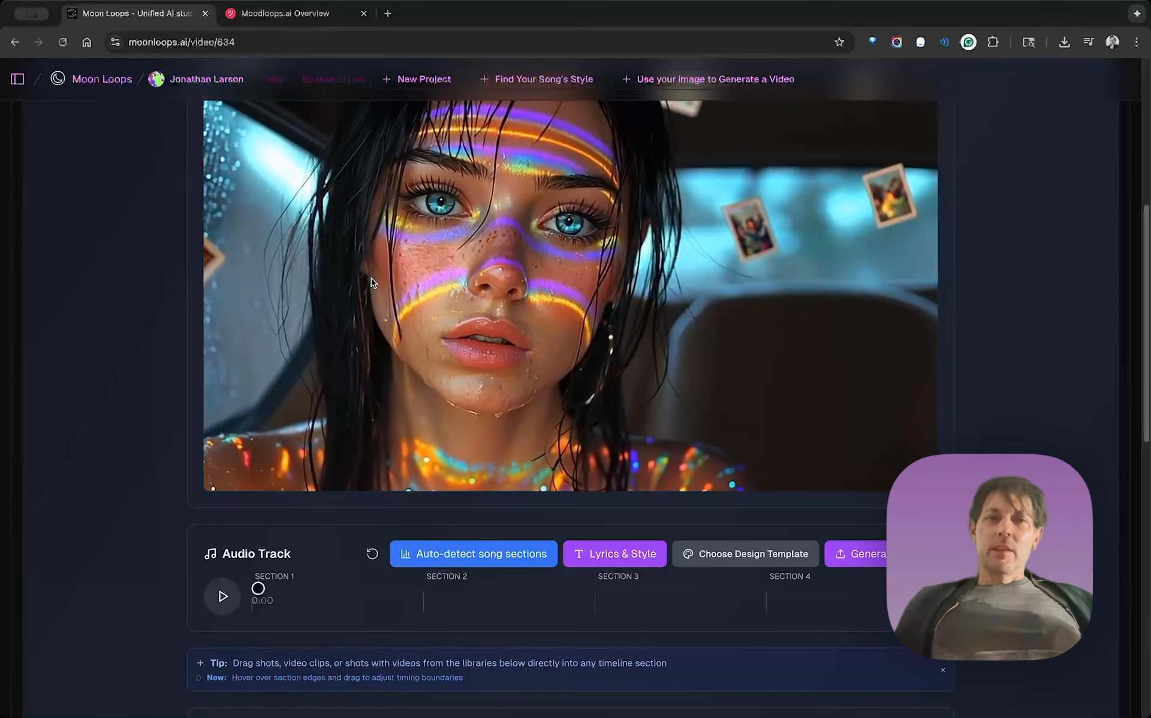
scroll(454, 292, "up", 1)
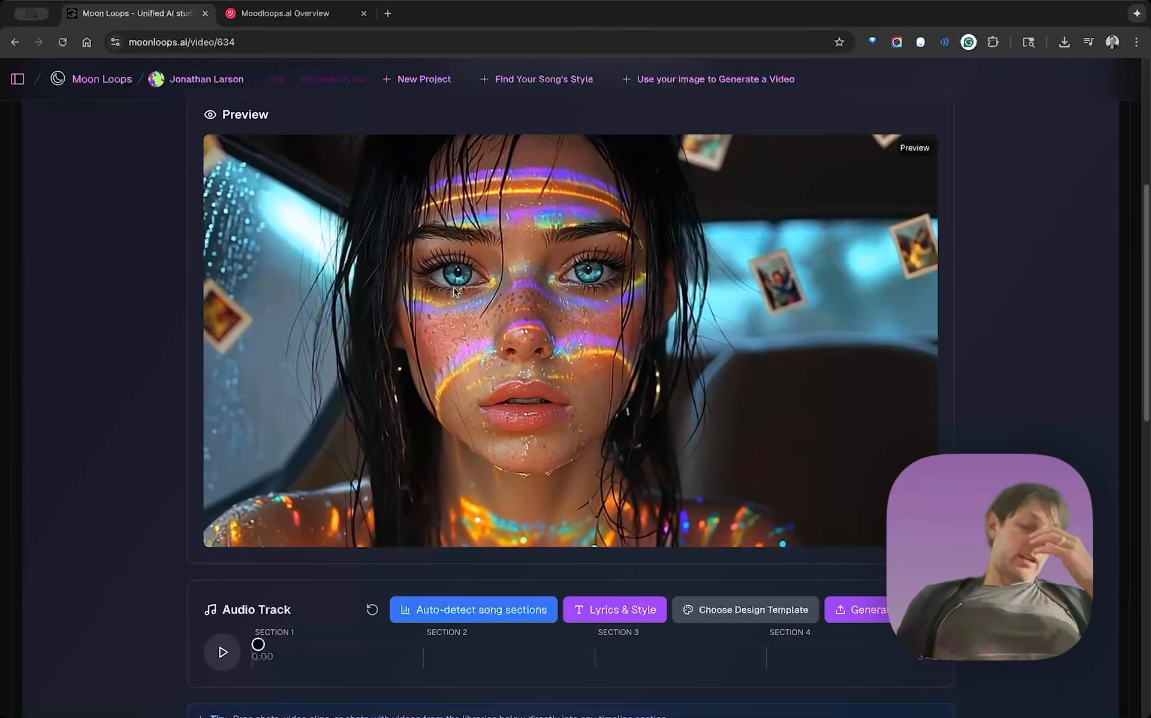
scroll(454, 292, "down", 3)
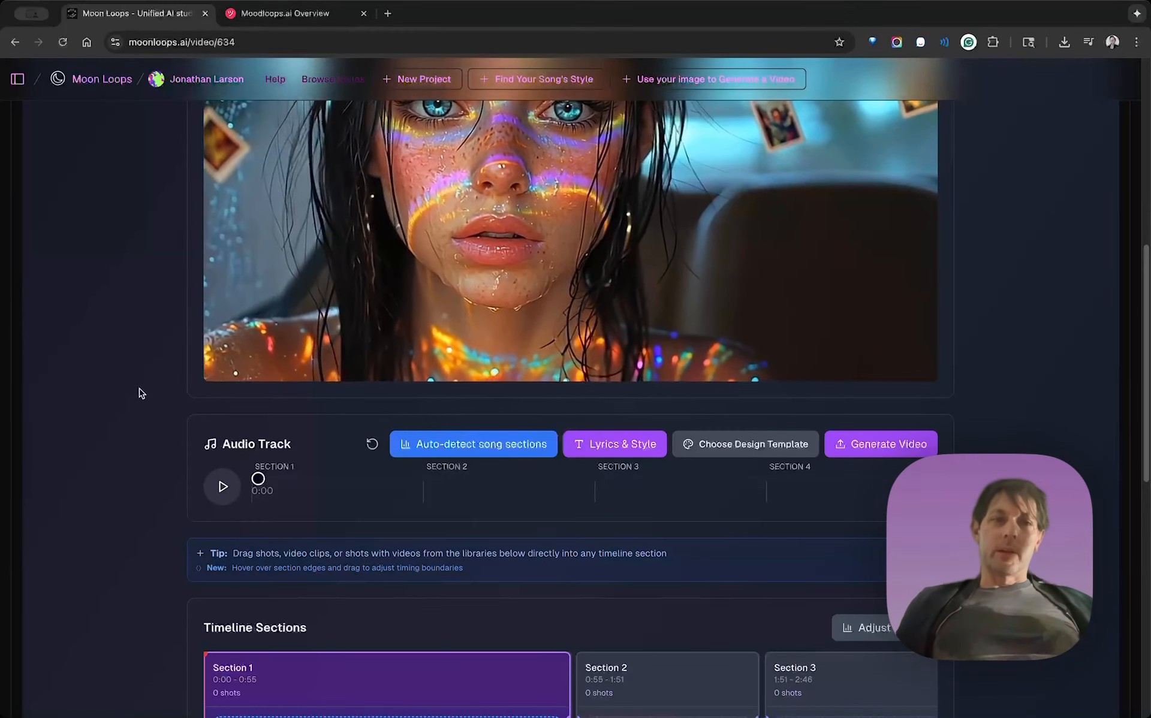
scroll(141, 393, "down", 3)
scroll(141, 393, "down", 5)
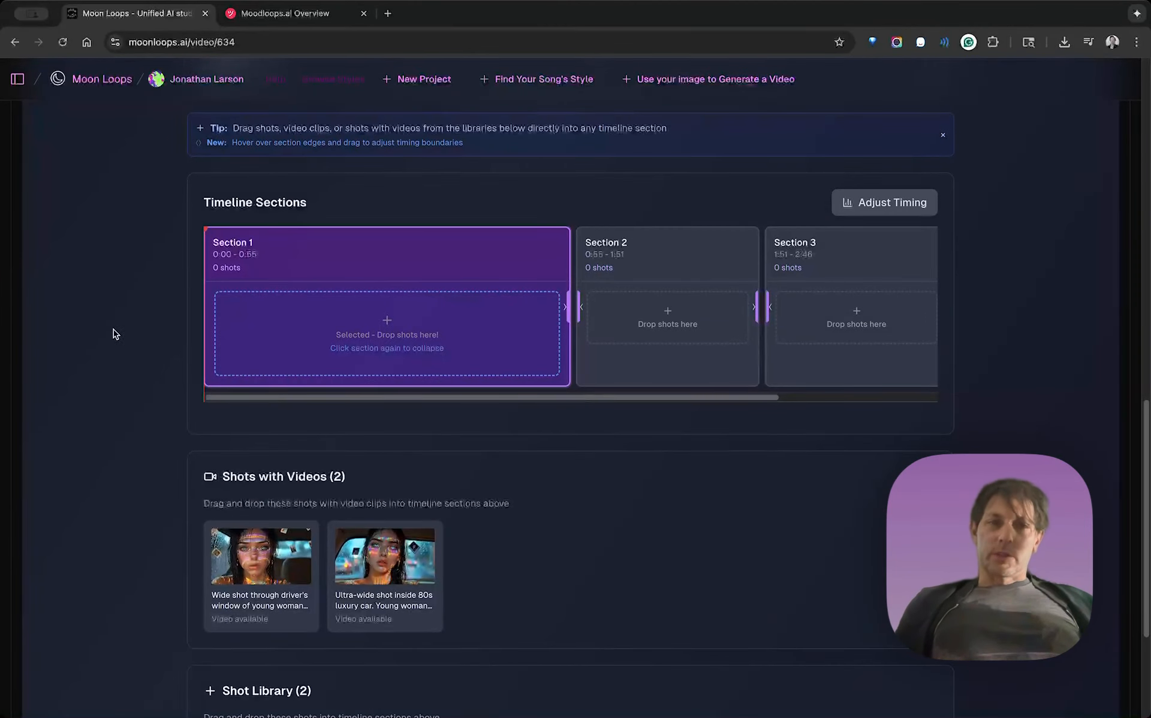
Examine the audio track controls and the row of timeline sections, including the boundaries between the sections
scroll(392, 258, "up", 2)
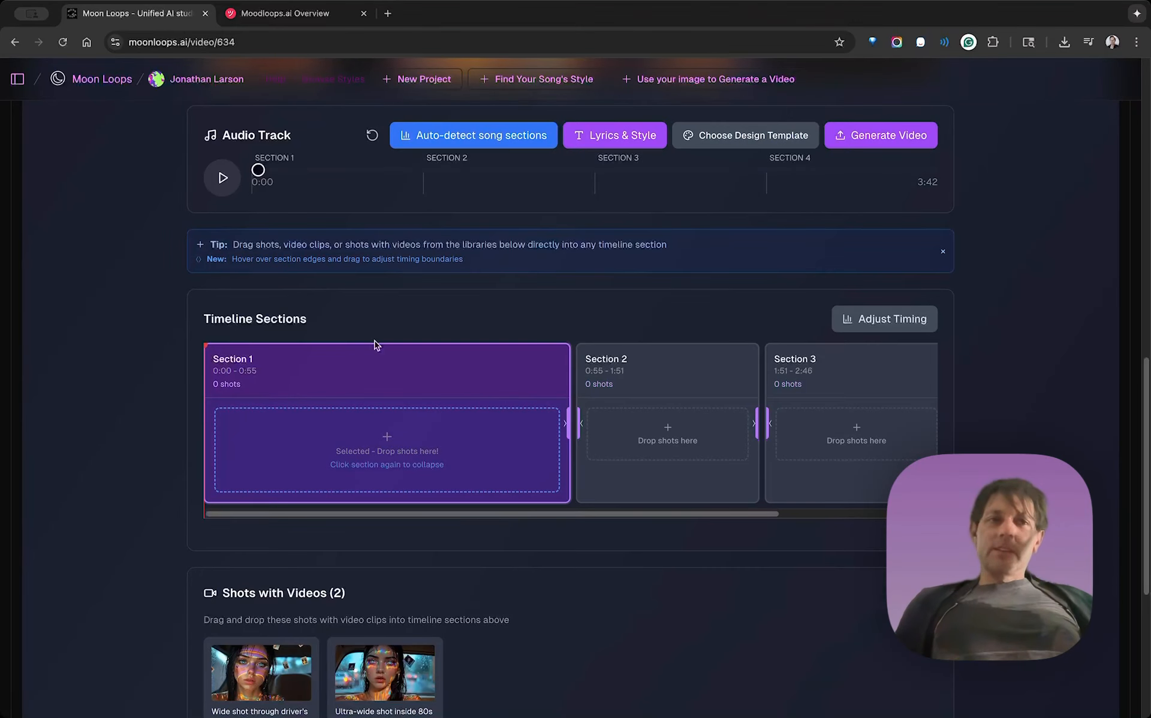
scroll(406, 331, "down", 1)
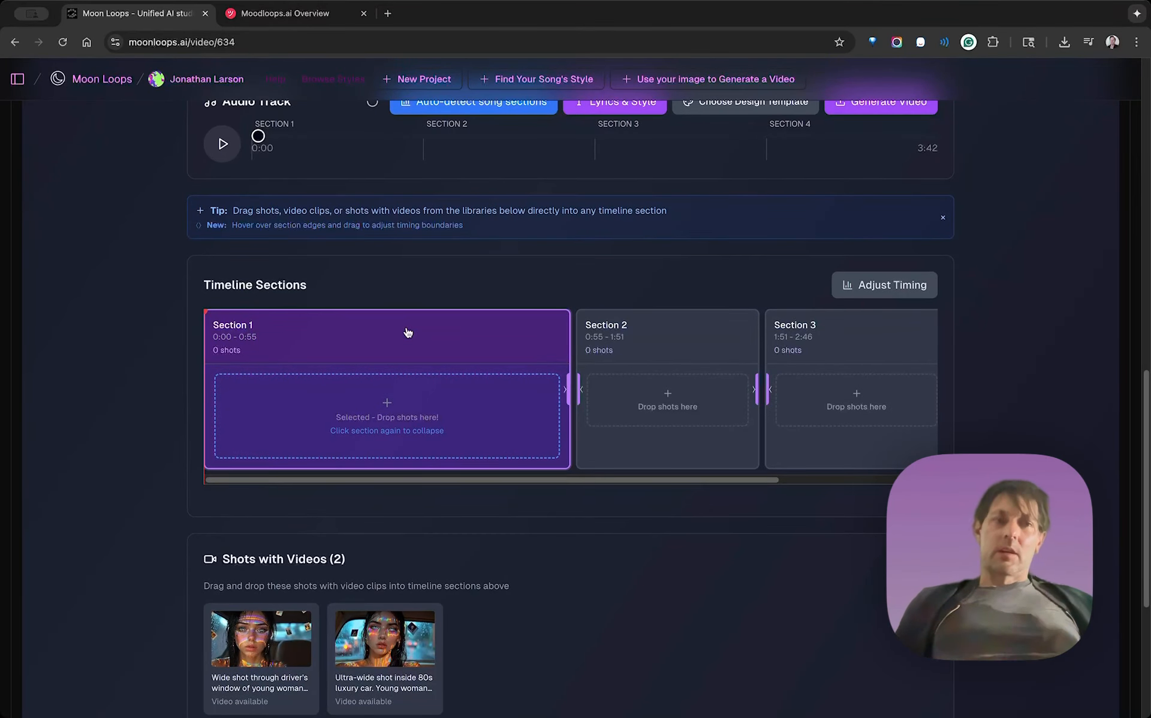
scroll(127, 464, "down", 1)
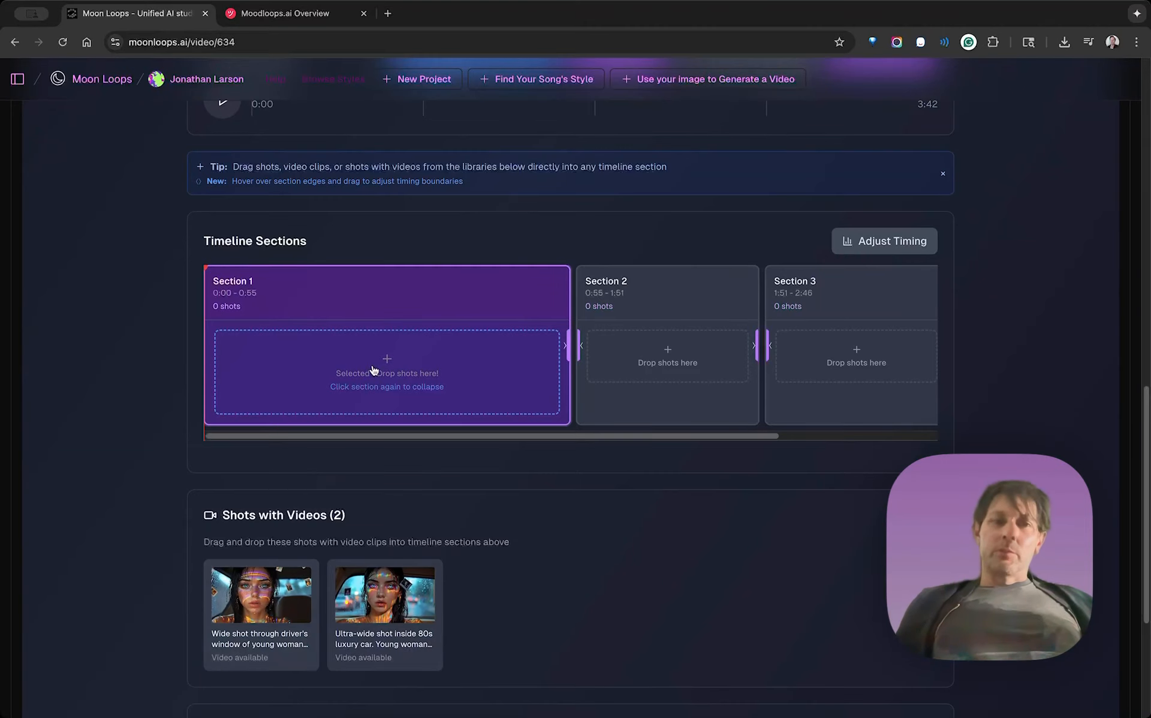
scroll(375, 352, "up", 3)
scroll(374, 352, "down", 3)
scroll(375, 352, "up", 3)
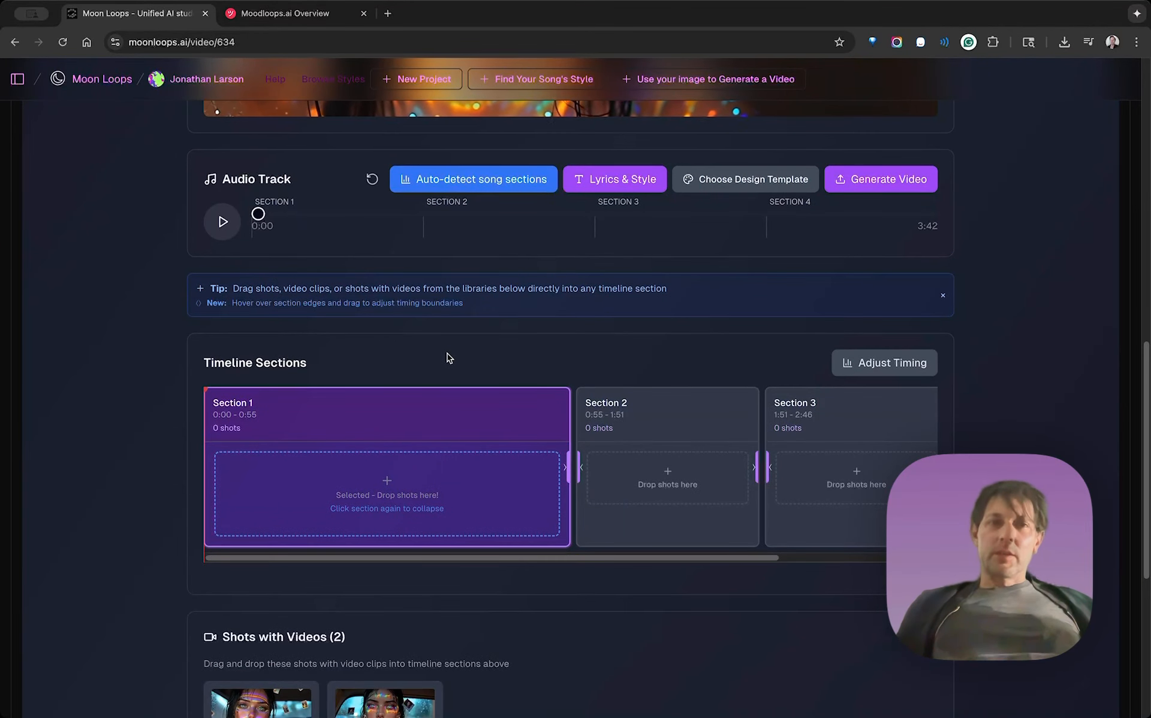
left_click_drag(466, 557, 431, 559)
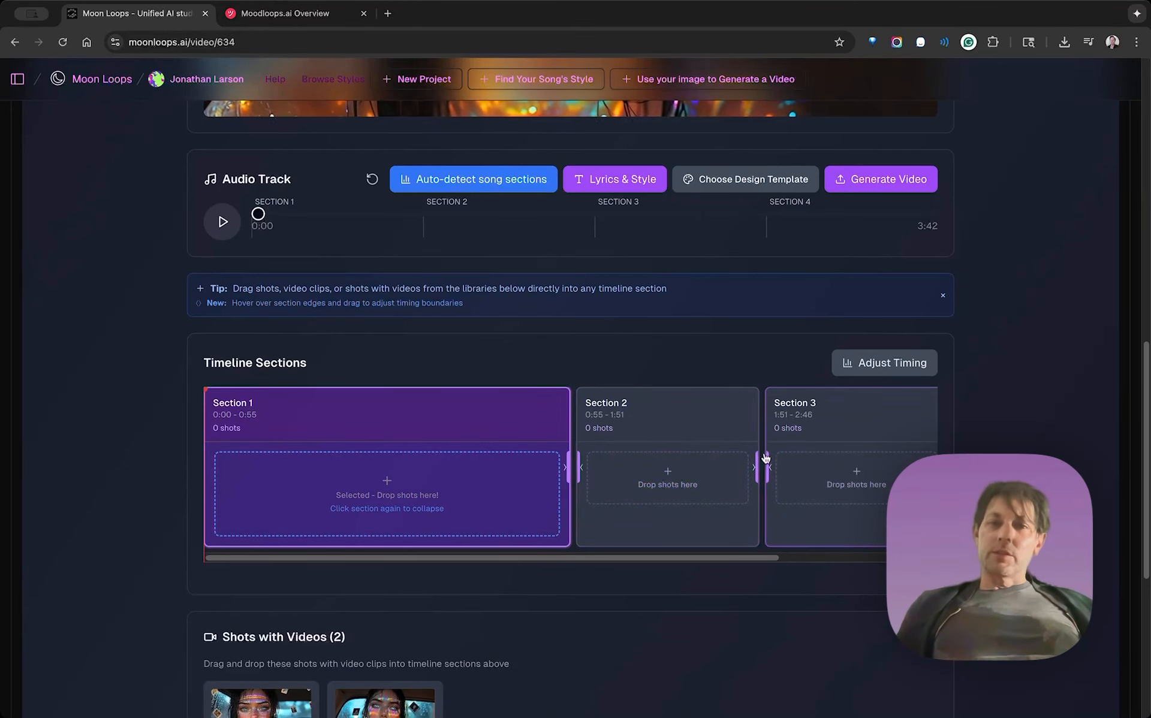
left_click_drag(586, 560, 432, 557)
scroll(571, 174, "up", 1)
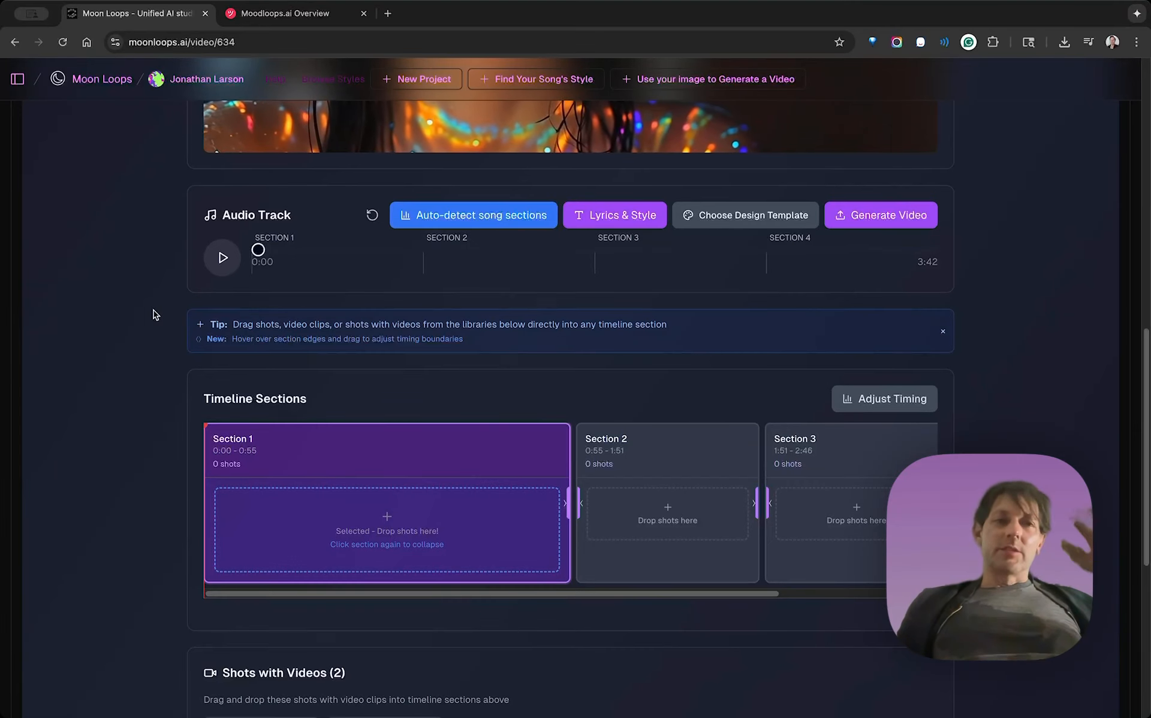
Add the driver's window shot and the ultra-wide 80s car shot to timeline Section 1 and refresh the preview
scroll(153, 314, "down", 3)
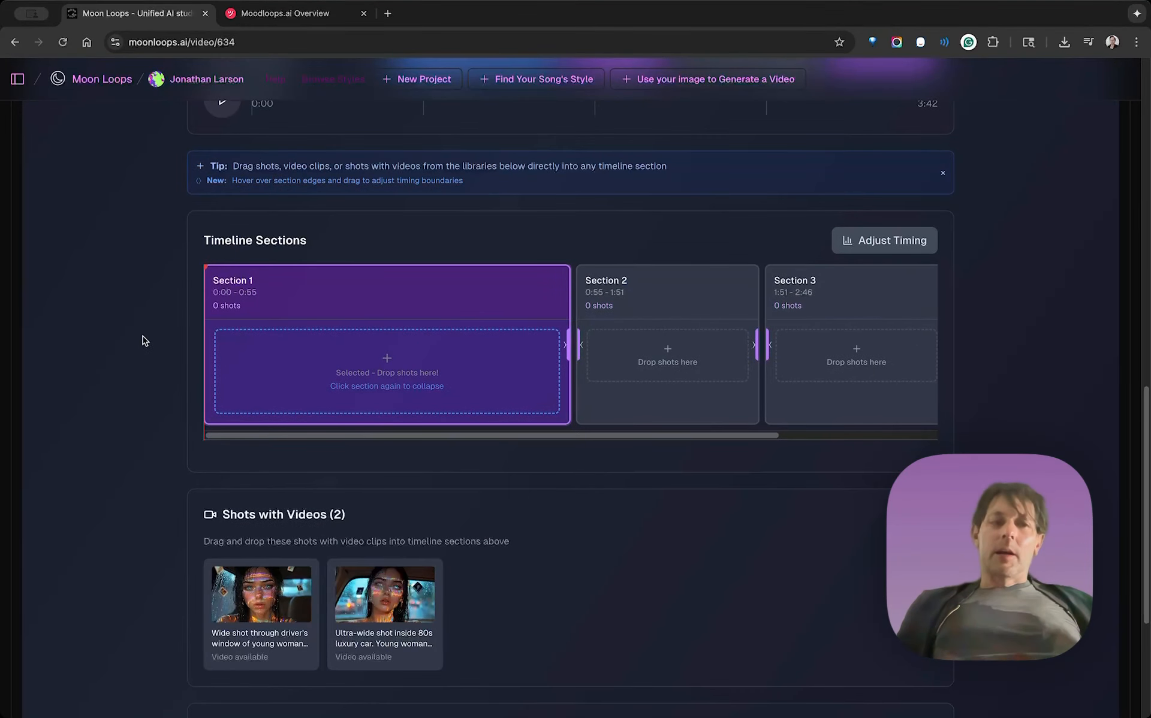
left_click_drag(234, 591, 284, 422)
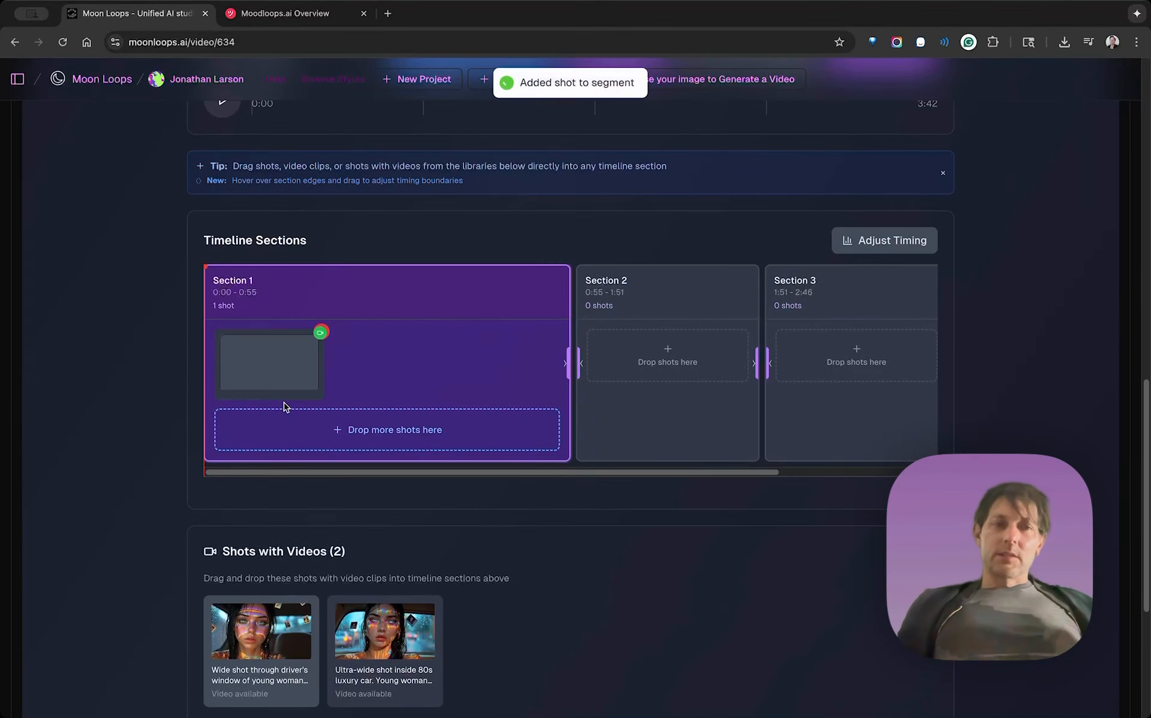
left_click_drag(372, 620, 416, 427)
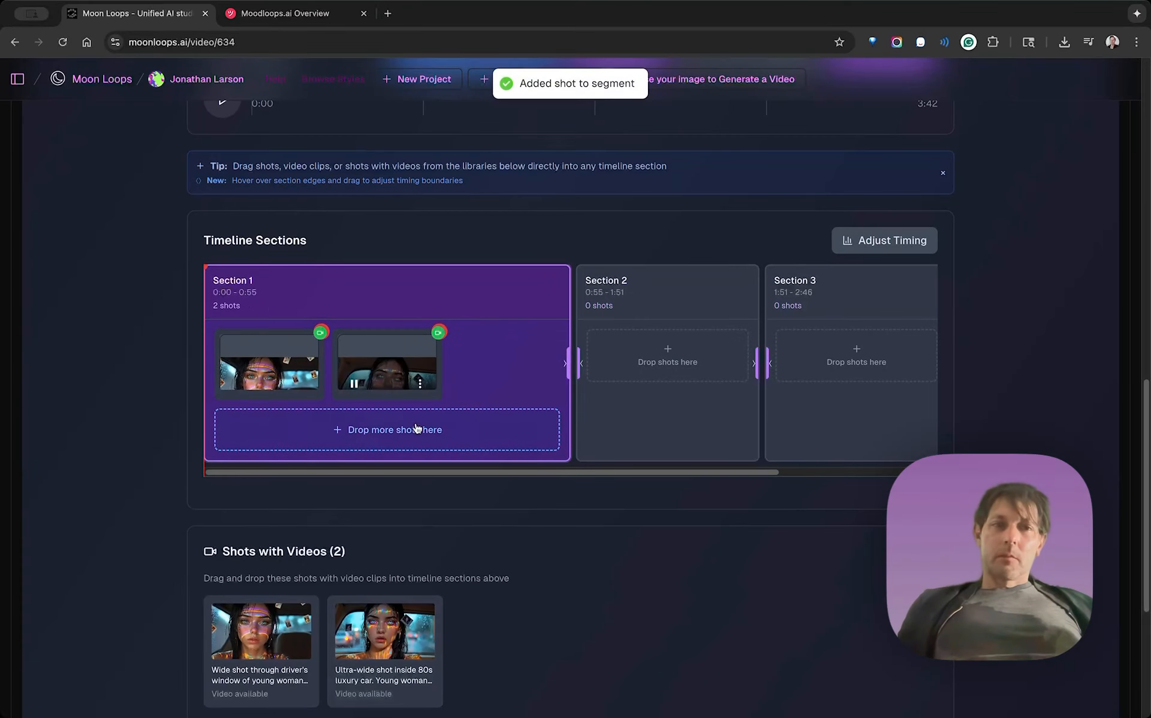
scroll(139, 370, "up", 5)
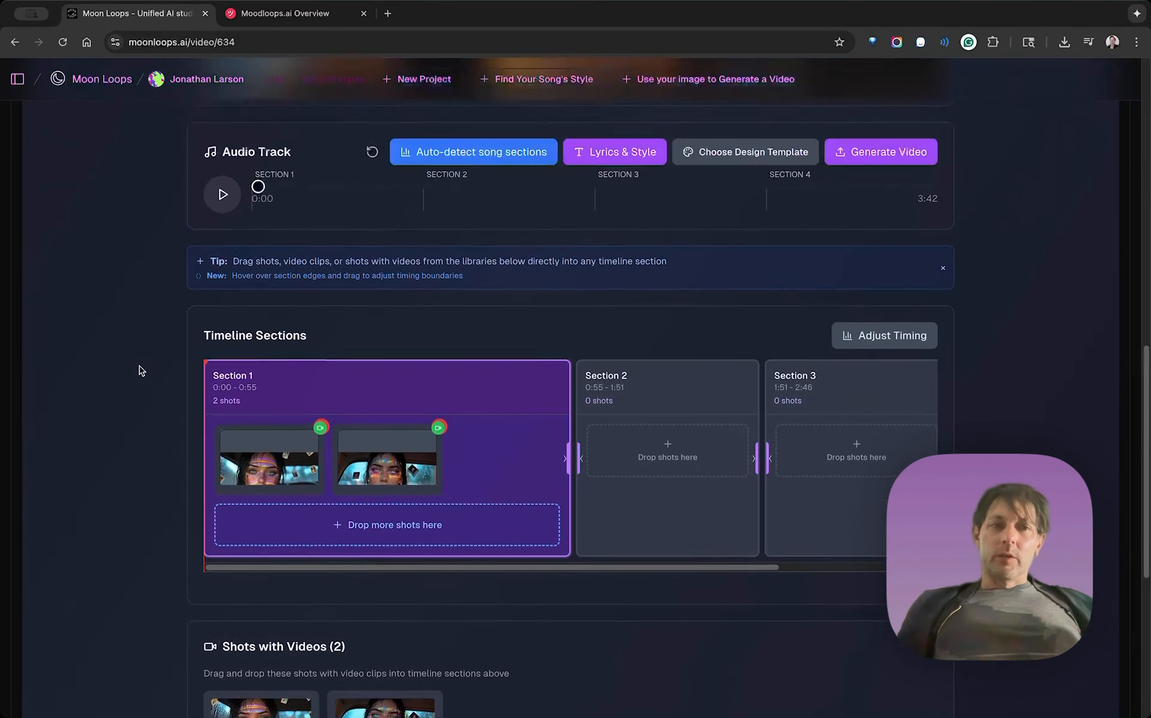
left_click(372, 326)
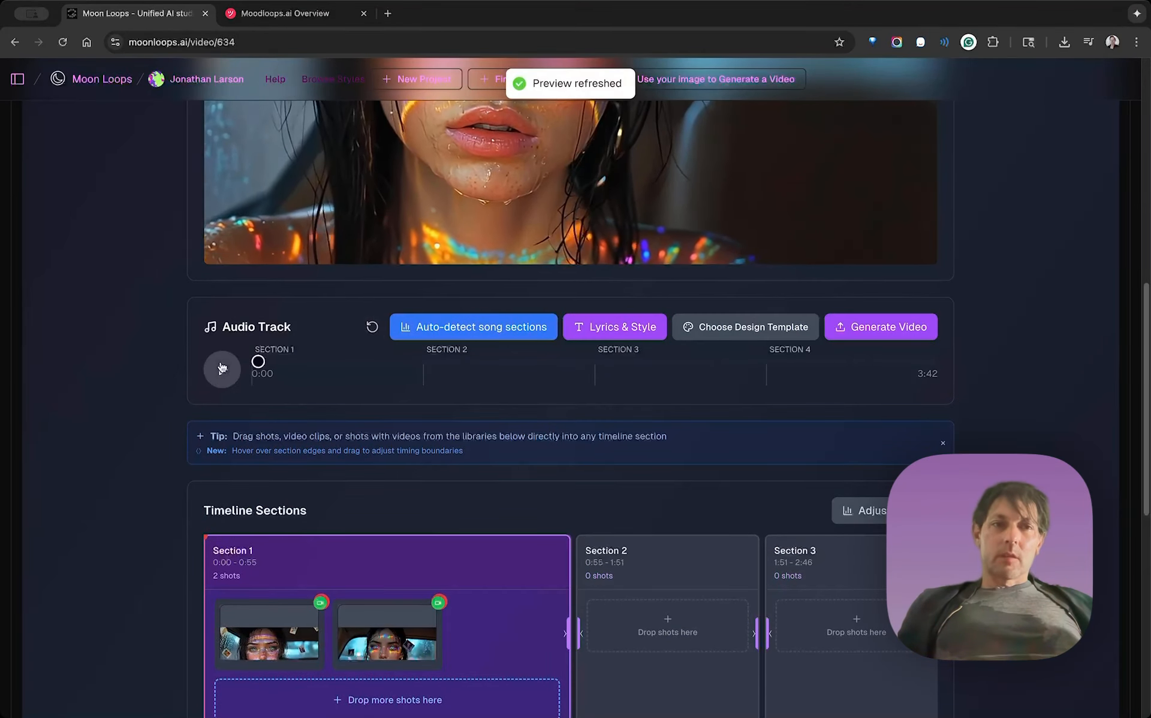